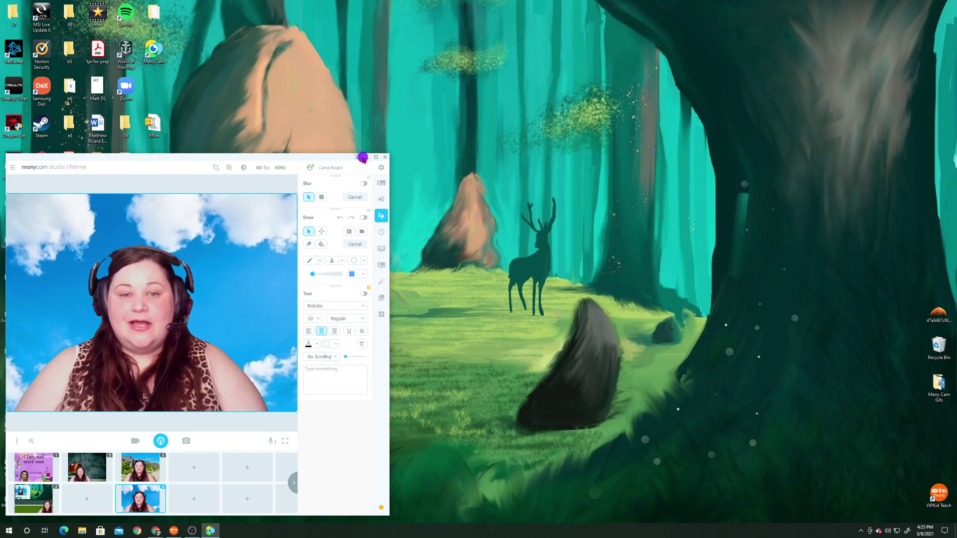
Try Overlay Mode, then bring the full studio window back from the desktop edge.
{"action": "left_click", "coordinate": [357, 158]}
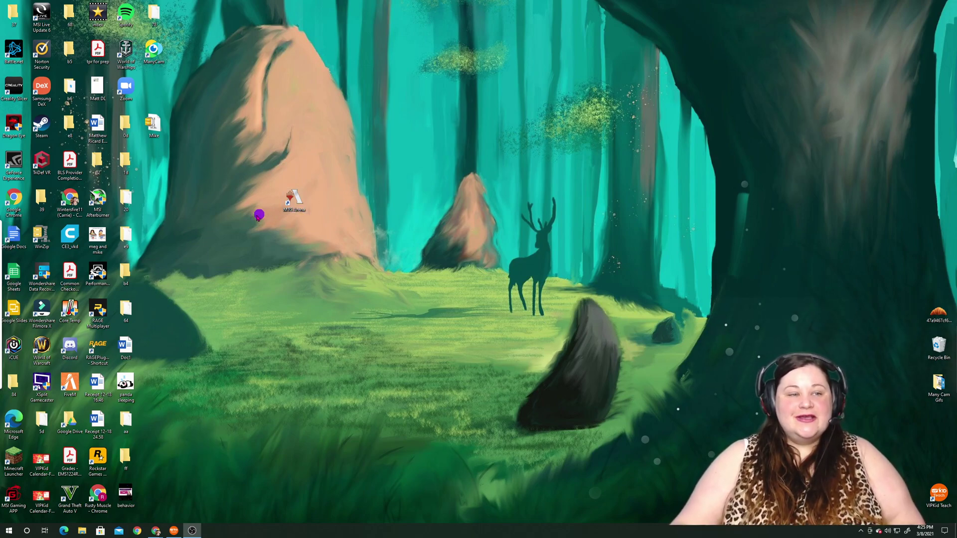
{"action": "mouse_move", "coordinate": [32, 272]}
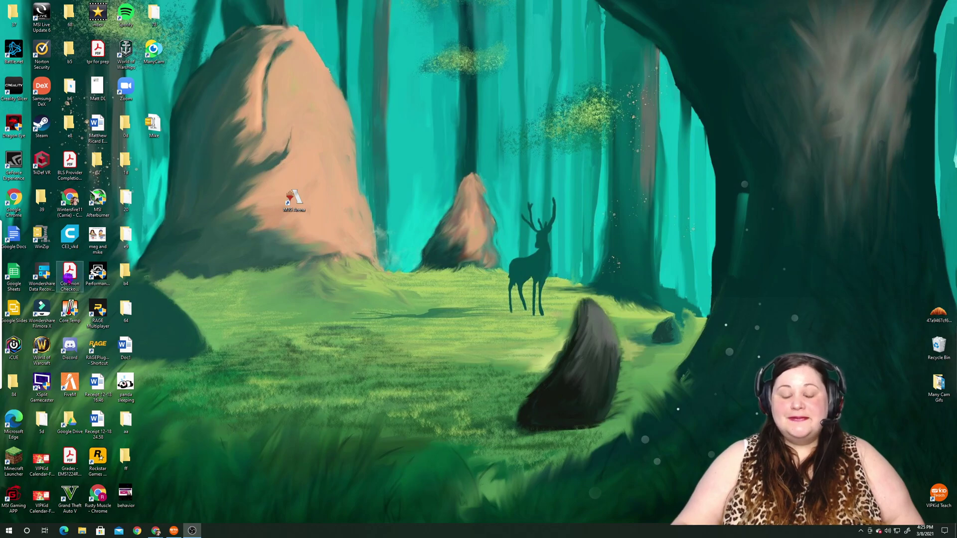
{"action": "mouse_move", "coordinate": [4, 280]}
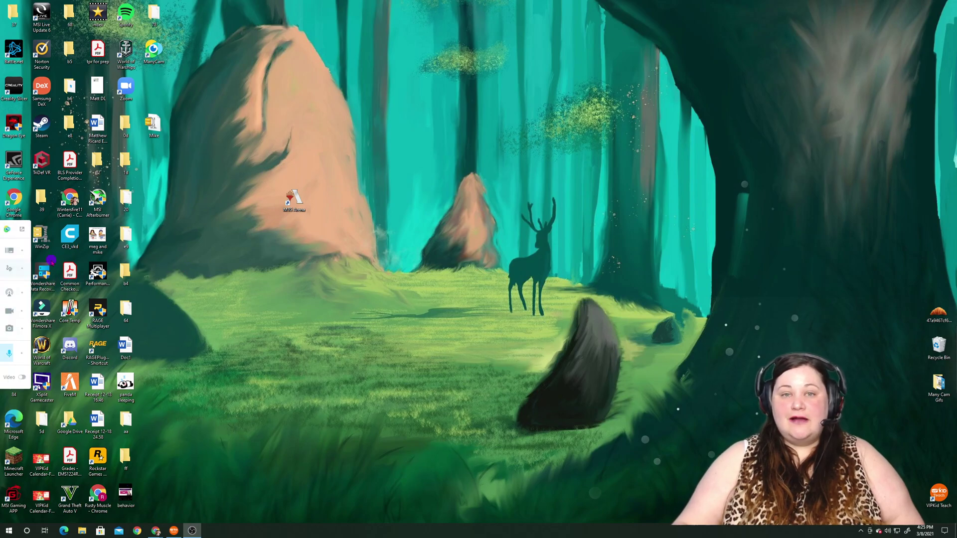
{"action": "left_click", "coordinate": [23, 231]}
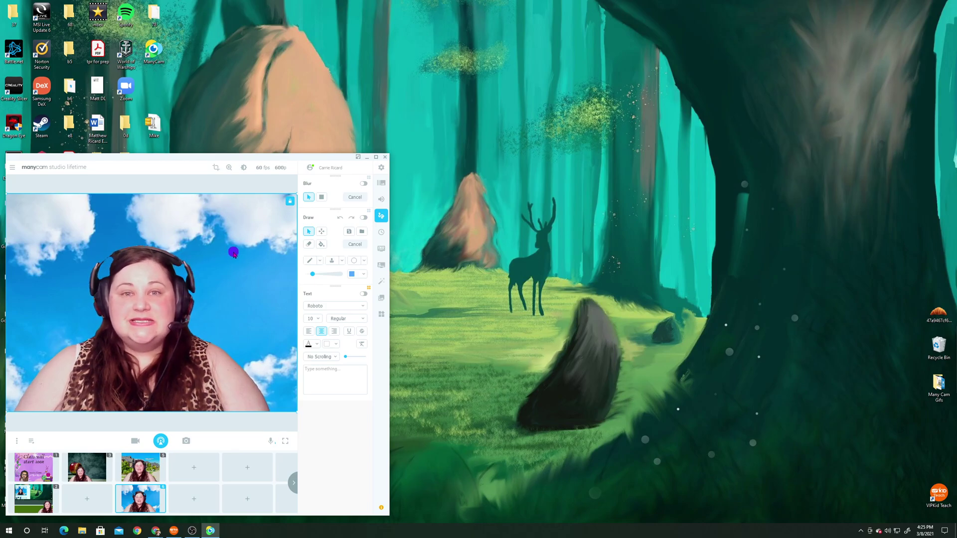
In the general settings, stop ManyCam switching to Overlay Mode when hidden.
{"action": "left_click", "coordinate": [381, 168]}
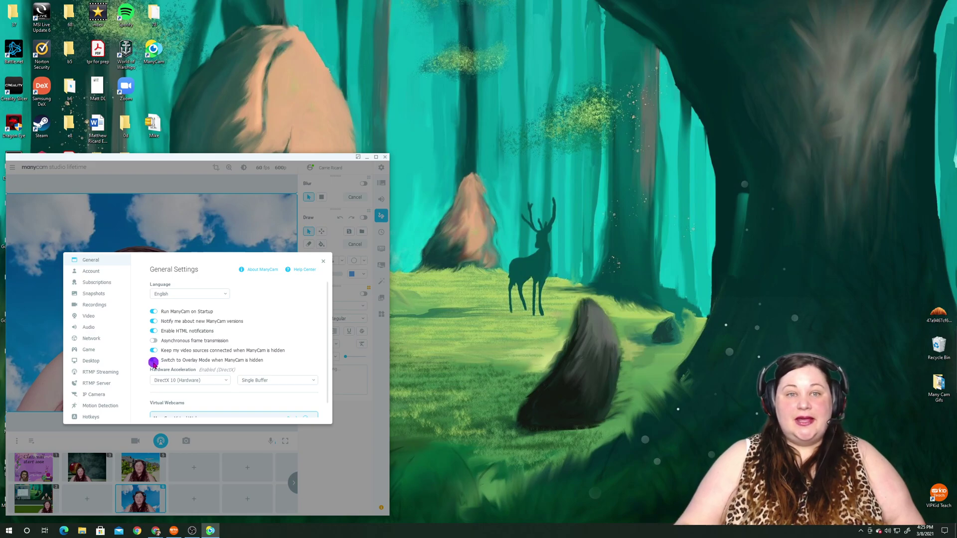
{"action": "left_click", "coordinate": [154, 360]}
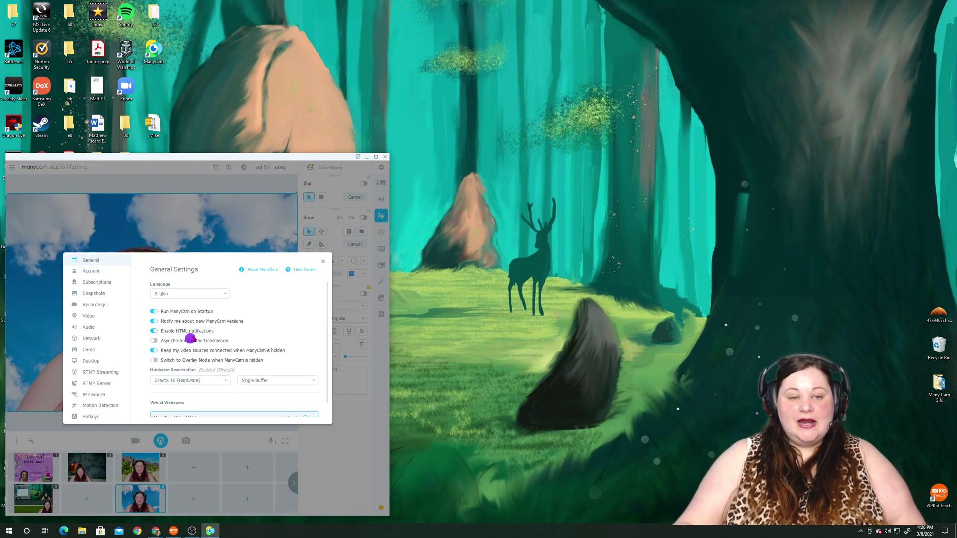
{"action": "left_click", "coordinate": [319, 261]}
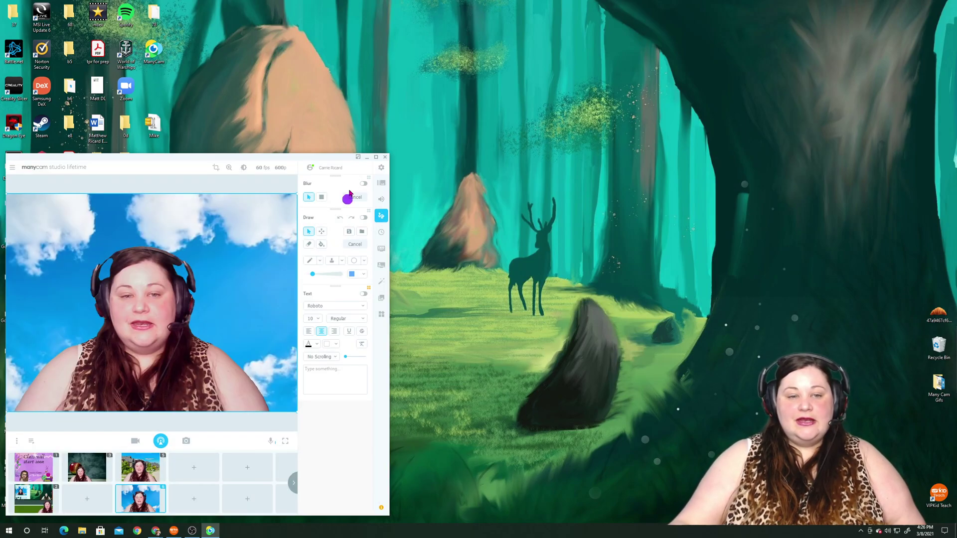
Minimize and restore the studio window, rechecking the general settings in between.
{"action": "left_click", "coordinate": [367, 158]}
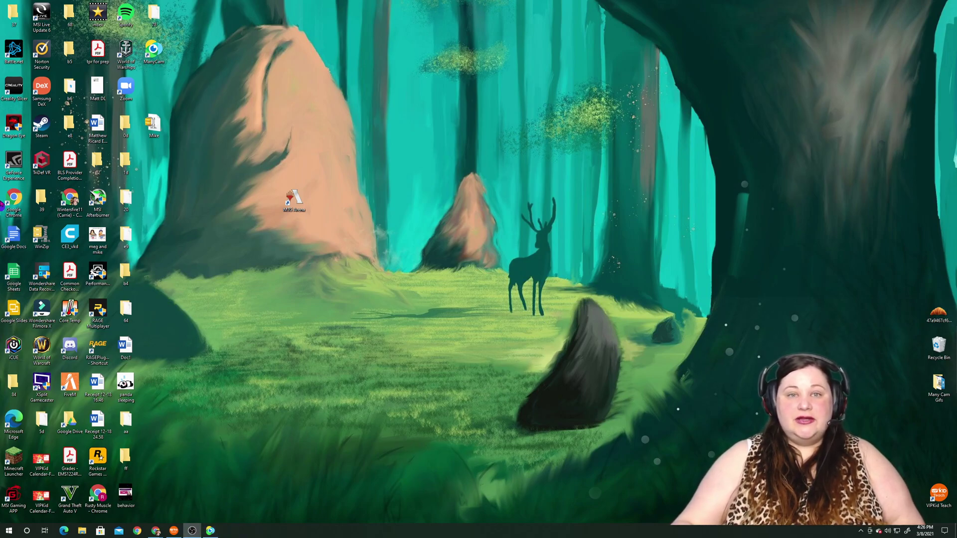
{"action": "left_click", "coordinate": [208, 529]}
{"action": "left_click", "coordinate": [383, 171]}
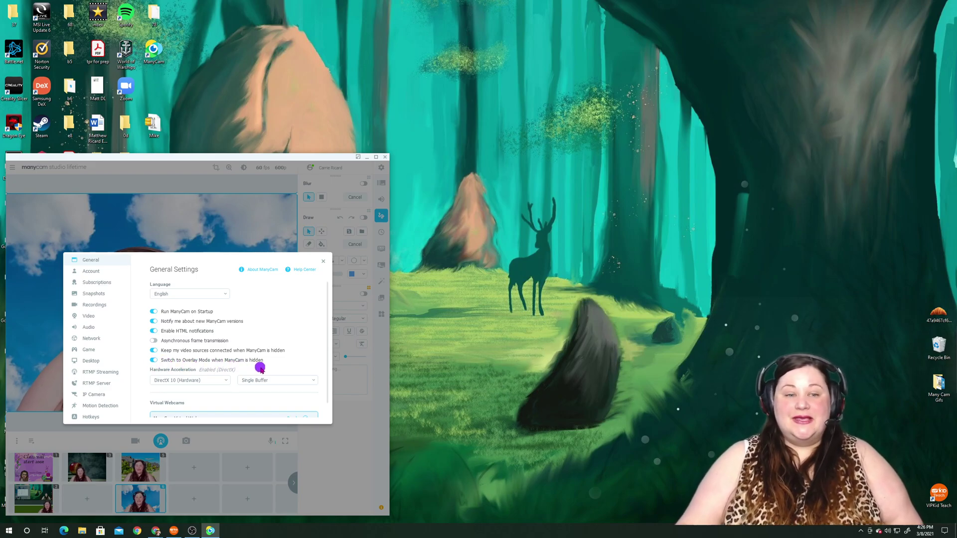
{"action": "left_click", "coordinate": [323, 262]}
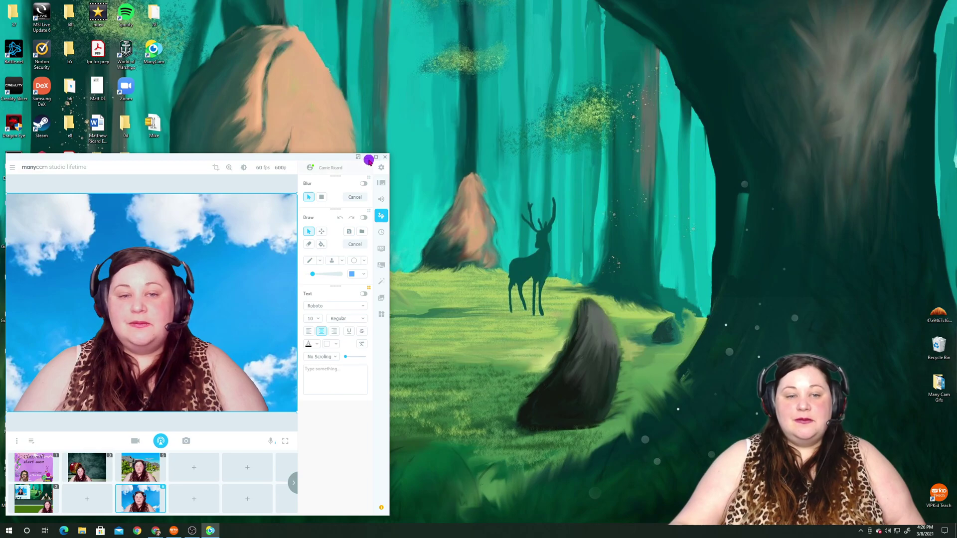
{"action": "left_click", "coordinate": [367, 157]}
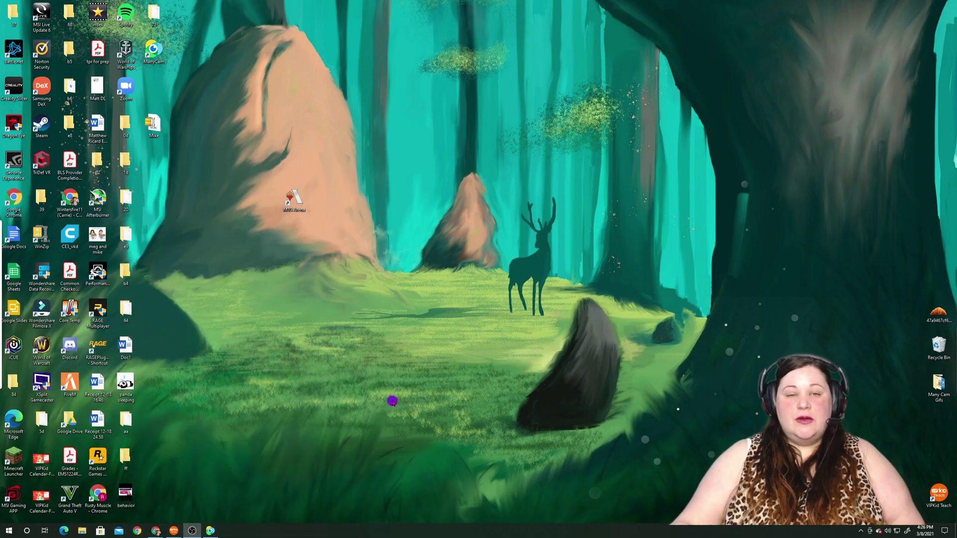
{"action": "mouse_move", "coordinate": [4, 265]}
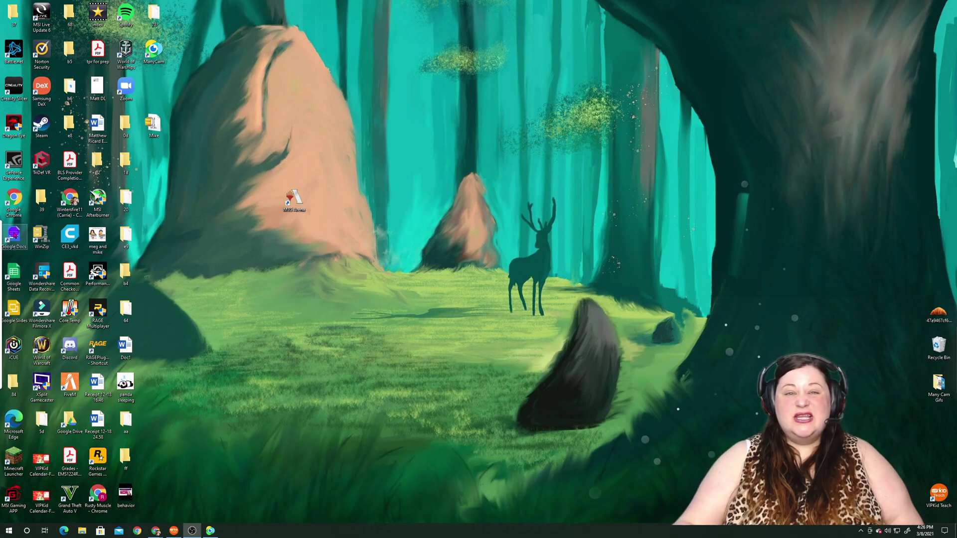
{"action": "left_click", "coordinate": [23, 232]}
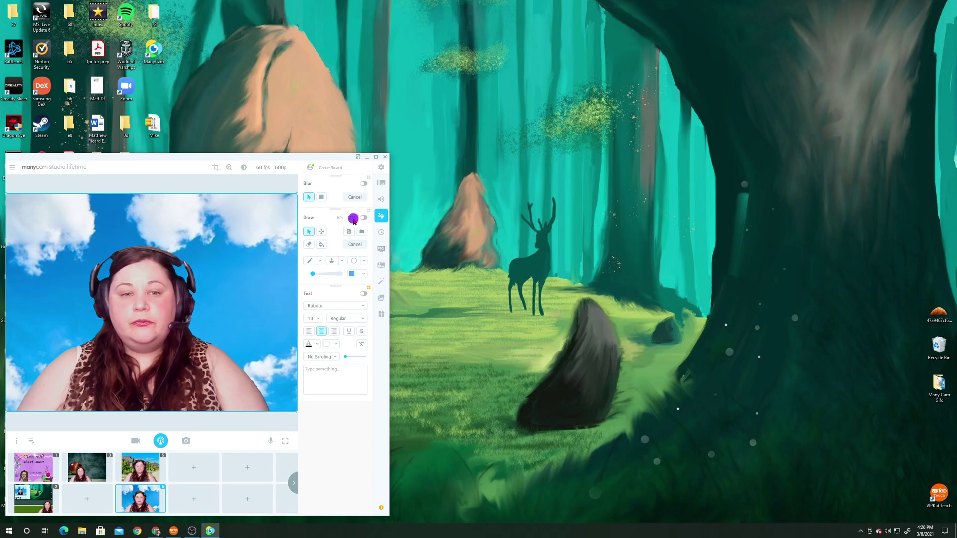
Switch to Overlay Mode and move its compact toolbar to the middle of the desktop.
{"action": "left_click", "coordinate": [356, 159]}
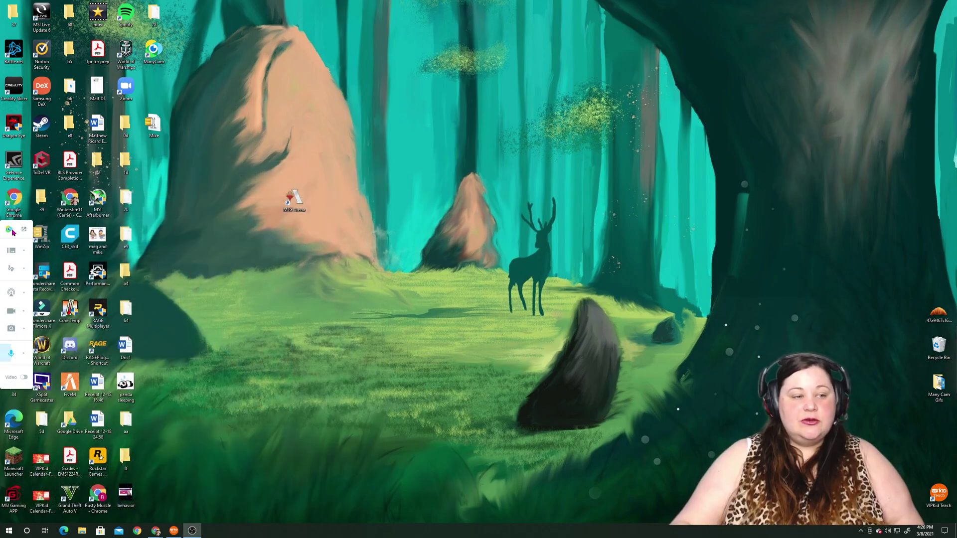
{"action": "left_click_drag", "start_coordinate": [12, 232], "coordinate": [403, 154]}
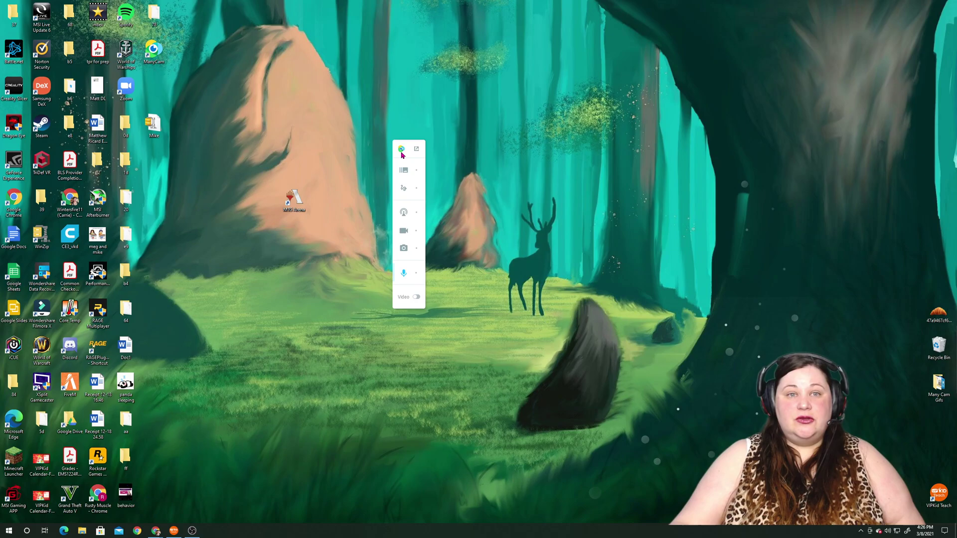
{"action": "left_click_drag", "start_coordinate": [402, 156], "coordinate": [412, 210]}
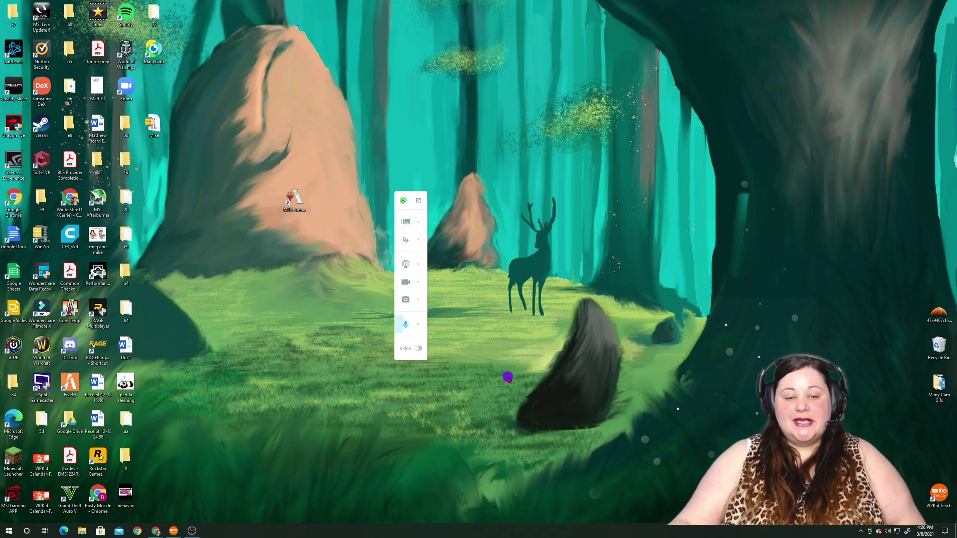
Turn on the floating webcam preview and move it further right.
{"action": "left_click", "coordinate": [418, 349]}
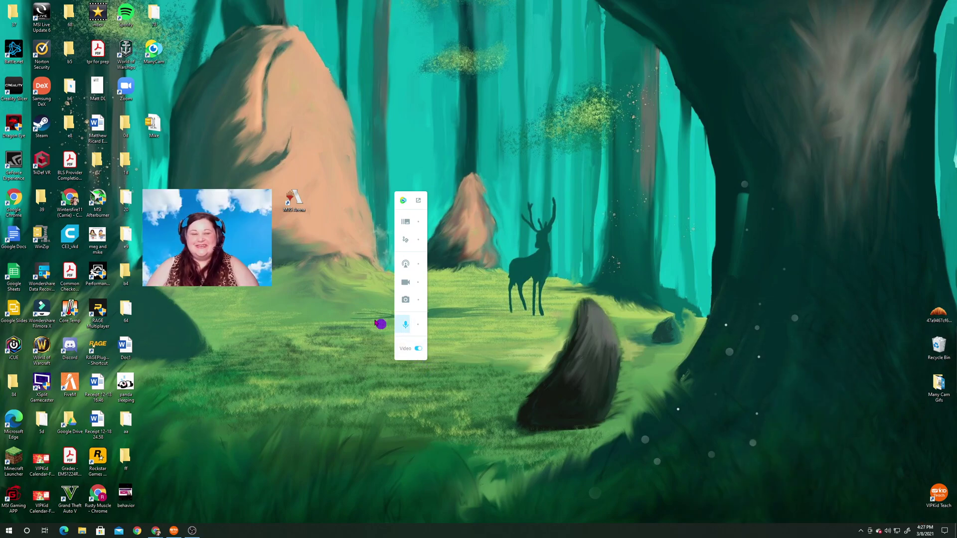
{"action": "left_click_drag", "start_coordinate": [213, 225], "coordinate": [290, 232]}
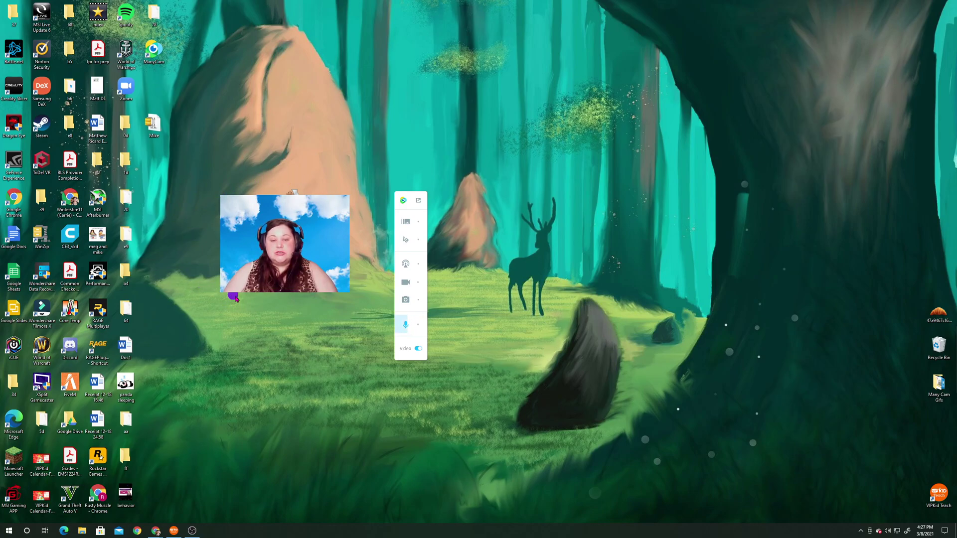
{"action": "left_click", "coordinate": [419, 349]}
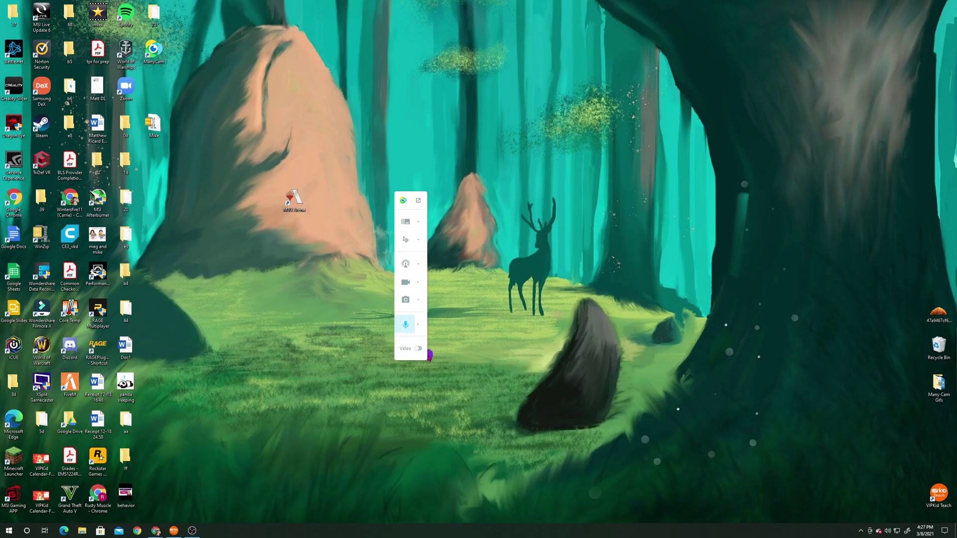
{"action": "left_click", "coordinate": [419, 349]}
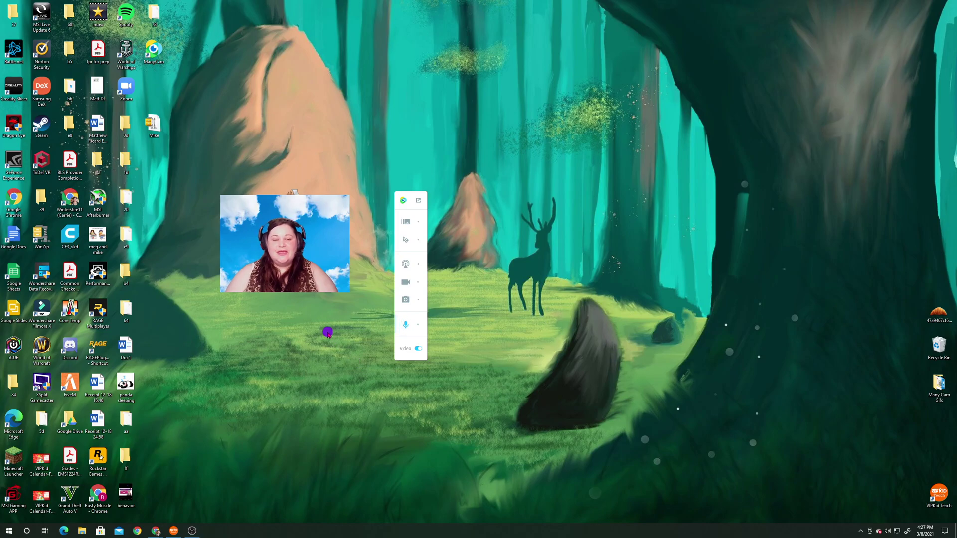
Try the circular preview, restore the full sky background, and nudge the preview right.
{"action": "mouse_move", "coordinate": [273, 252]}
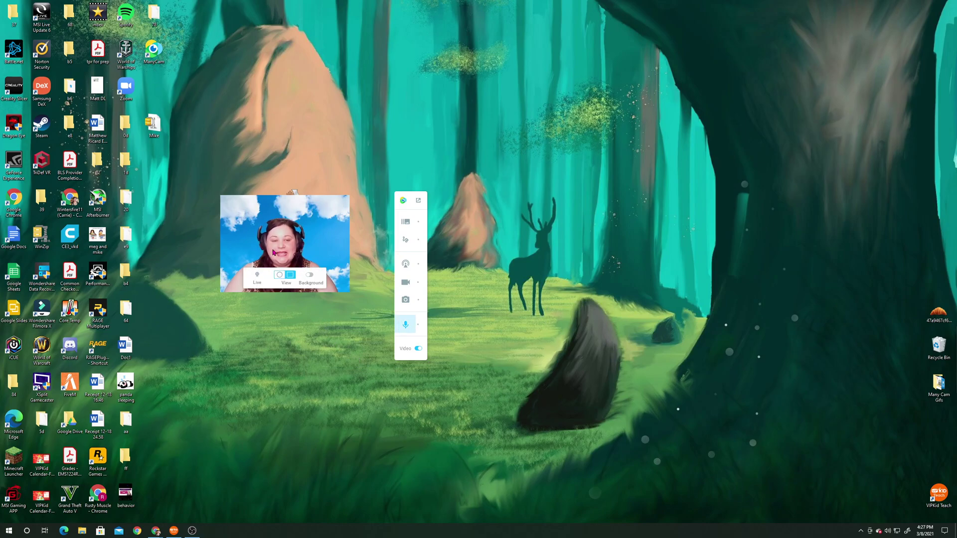
{"action": "left_click", "coordinate": [279, 275]}
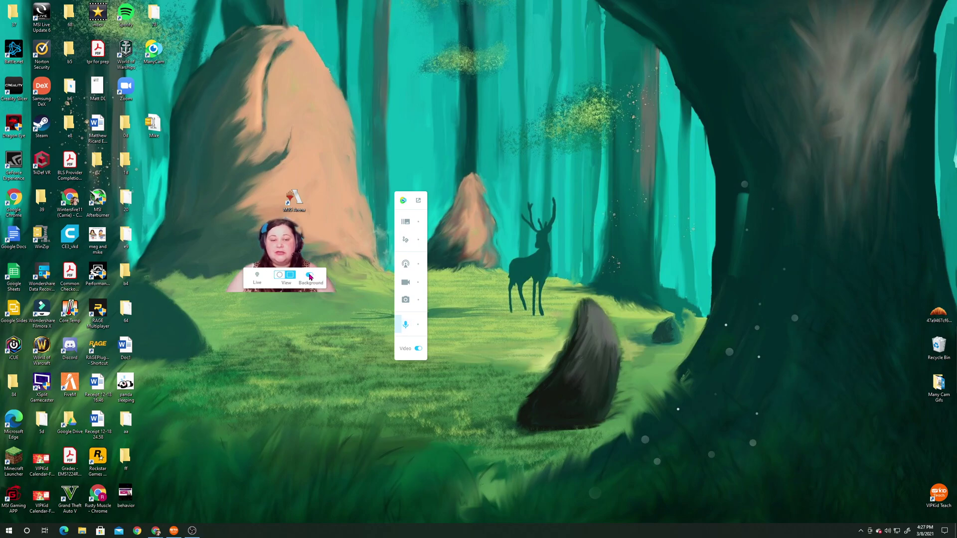
{"action": "left_click", "coordinate": [310, 277]}
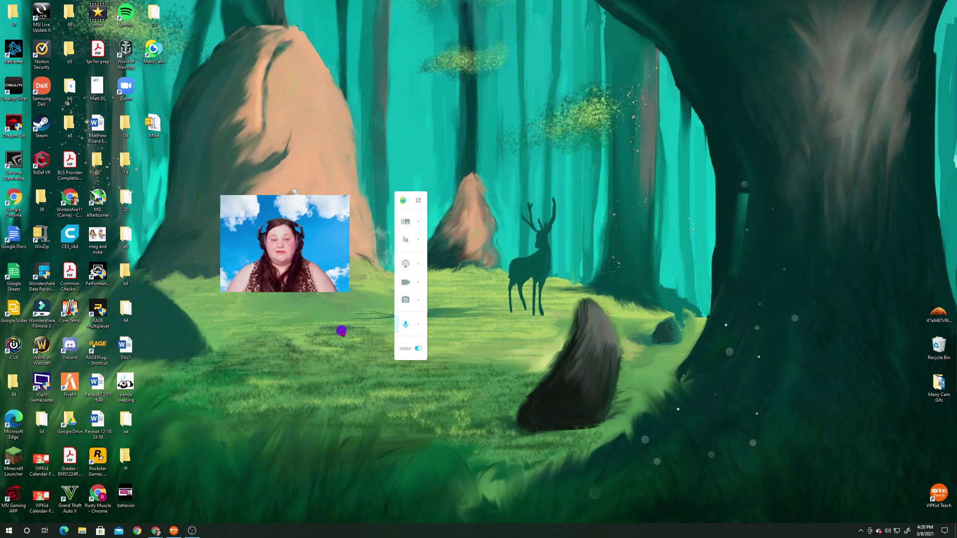
{"action": "mouse_move", "coordinate": [313, 224]}
{"action": "left_mouse_down"}
{"action": "mouse_move", "coordinate": [288, 235]}
{"action": "mouse_move", "coordinate": [306, 245]}
{"action": "mouse_move", "coordinate": [330, 232]}
{"action": "left_mouse_up"}
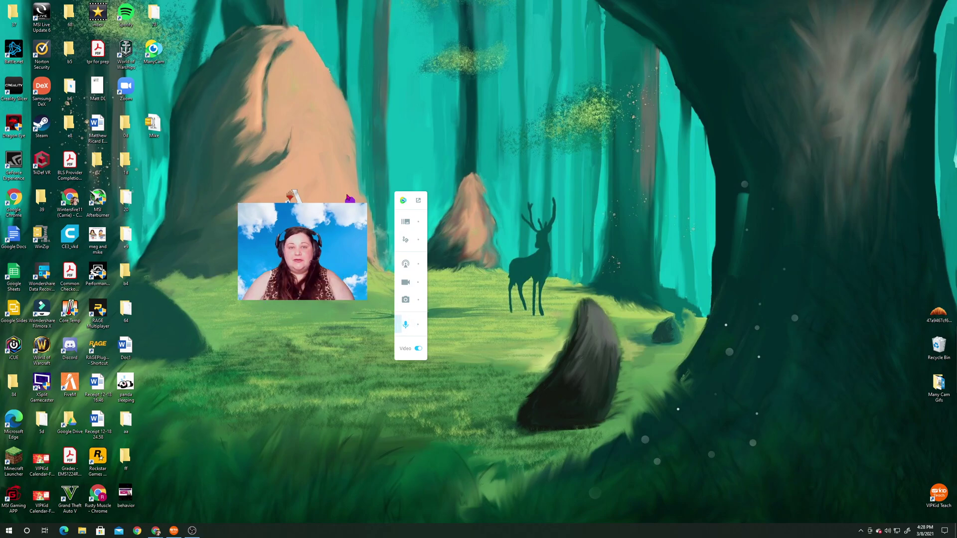
{"action": "left_click", "coordinate": [406, 222]}
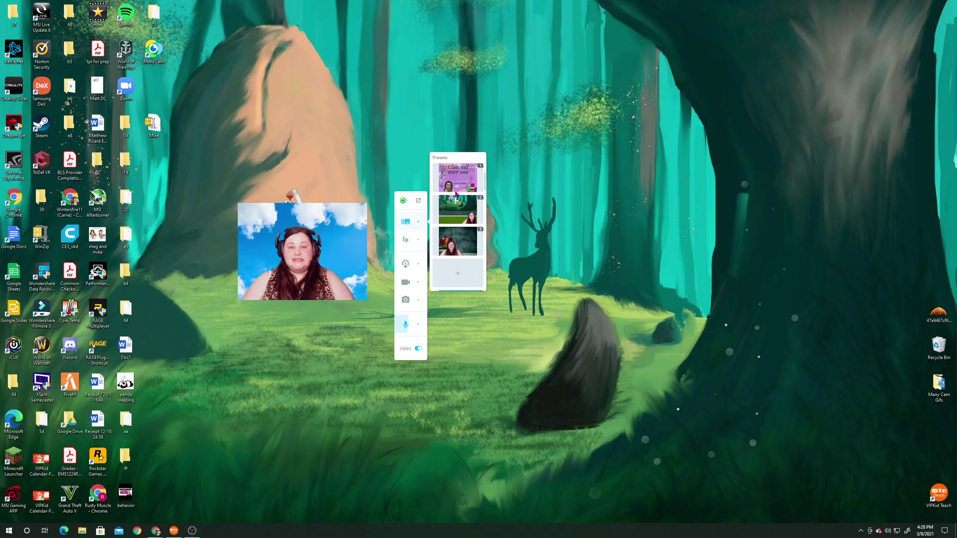
{"action": "mouse_move", "coordinate": [465, 173]}
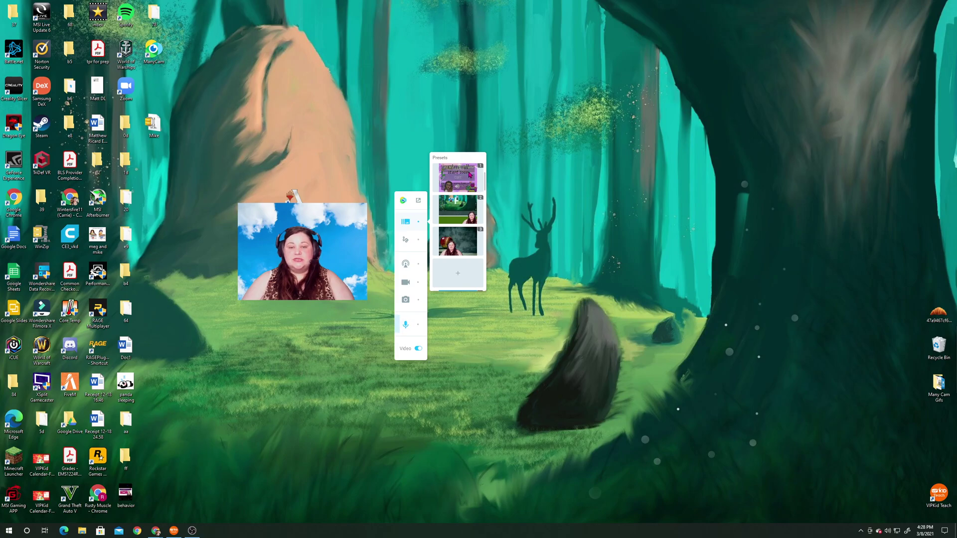
{"action": "left_click", "coordinate": [459, 180]}
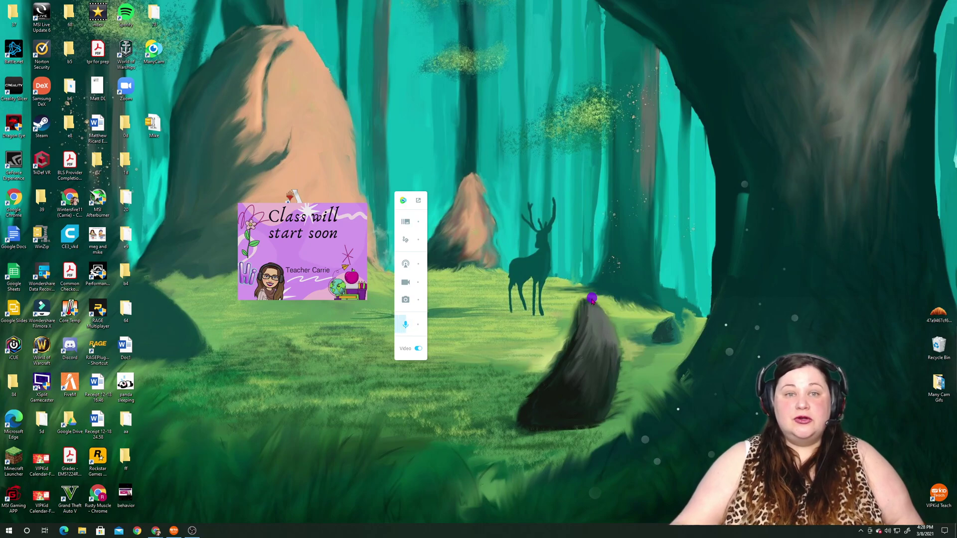
{"action": "left_click", "coordinate": [419, 221]}
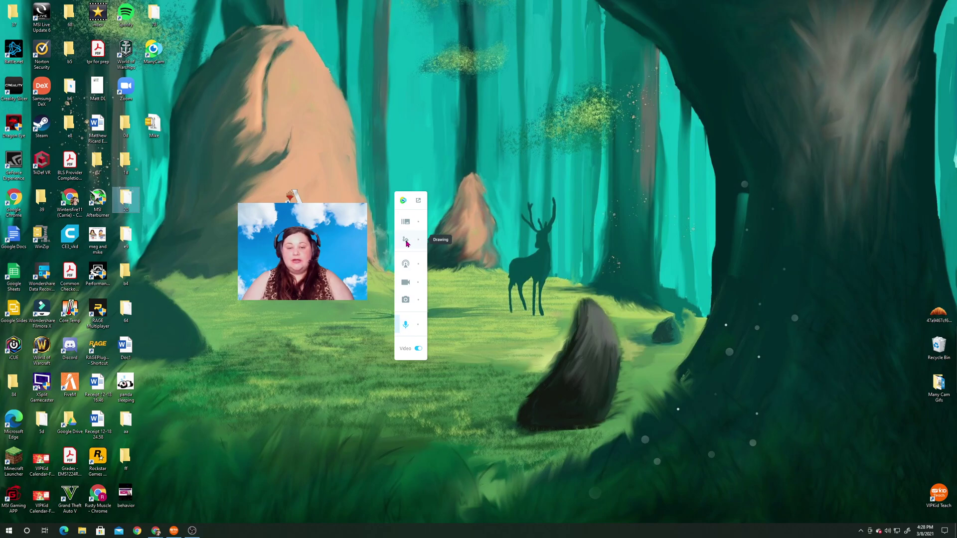
Open the drawing tools, turn on the whiteboard, and enlarge its window over the desktop.
{"action": "left_click", "coordinate": [407, 243]}
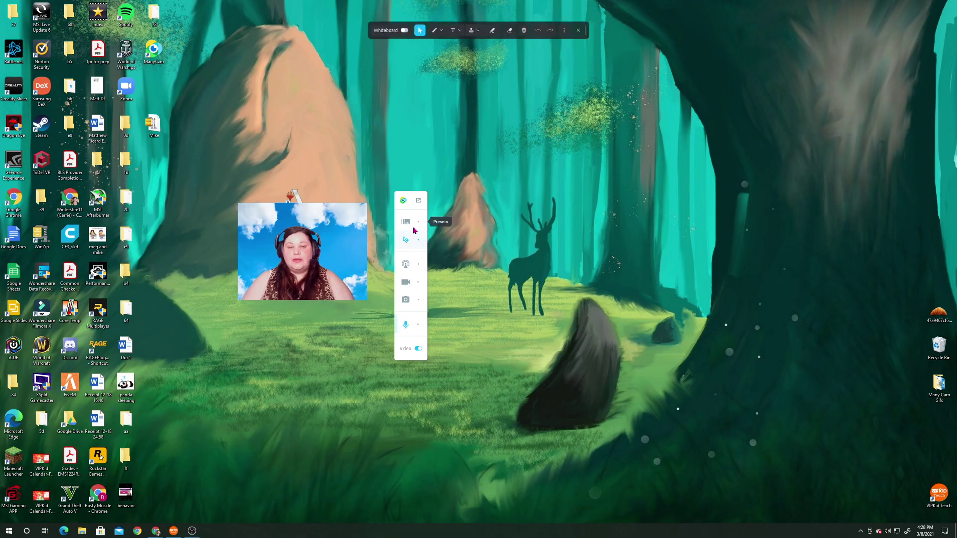
{"action": "left_click_drag", "start_coordinate": [409, 195], "coordinate": [187, 295]}
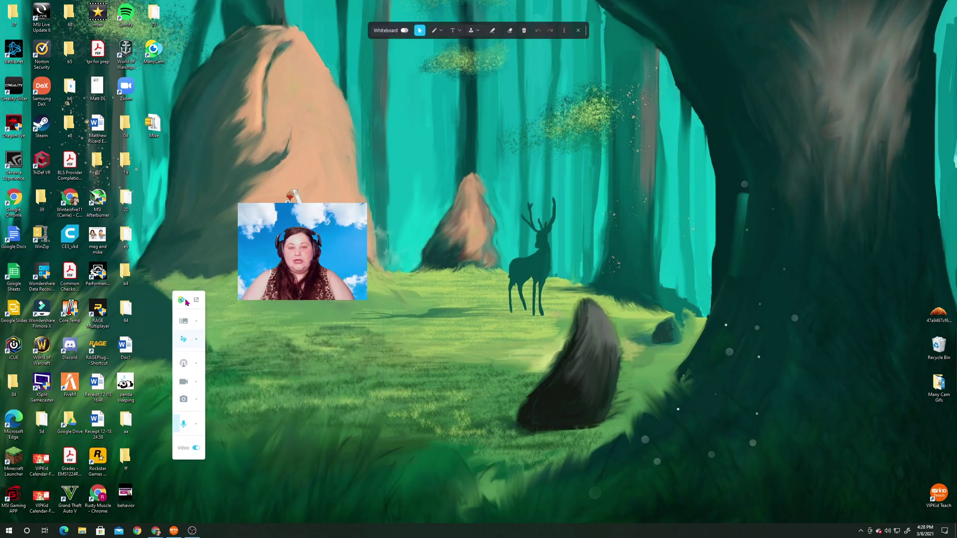
{"action": "left_click", "coordinate": [405, 31]}
{"action": "left_click_drag", "start_coordinate": [314, 220], "coordinate": [259, 146]}
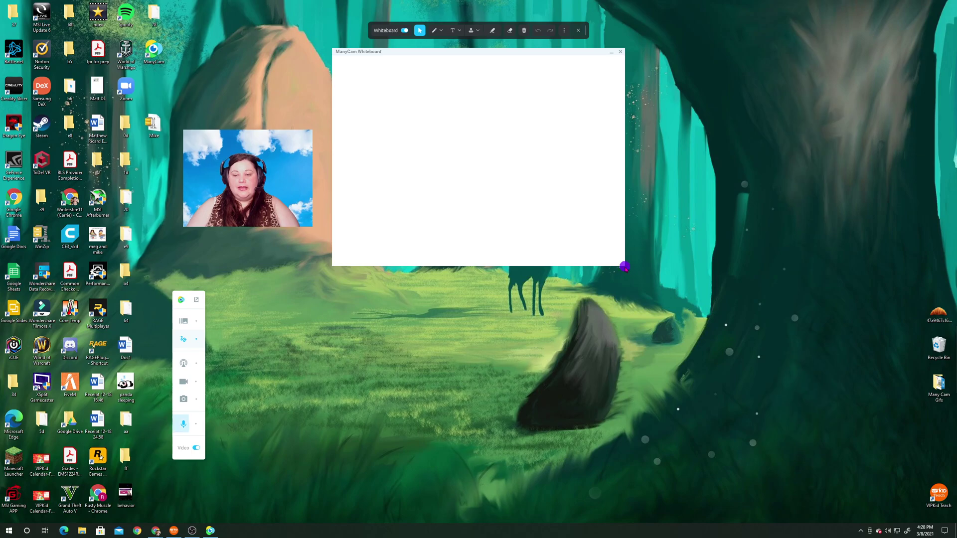
{"action": "left_click_drag", "start_coordinate": [624, 264], "coordinate": [714, 339]}
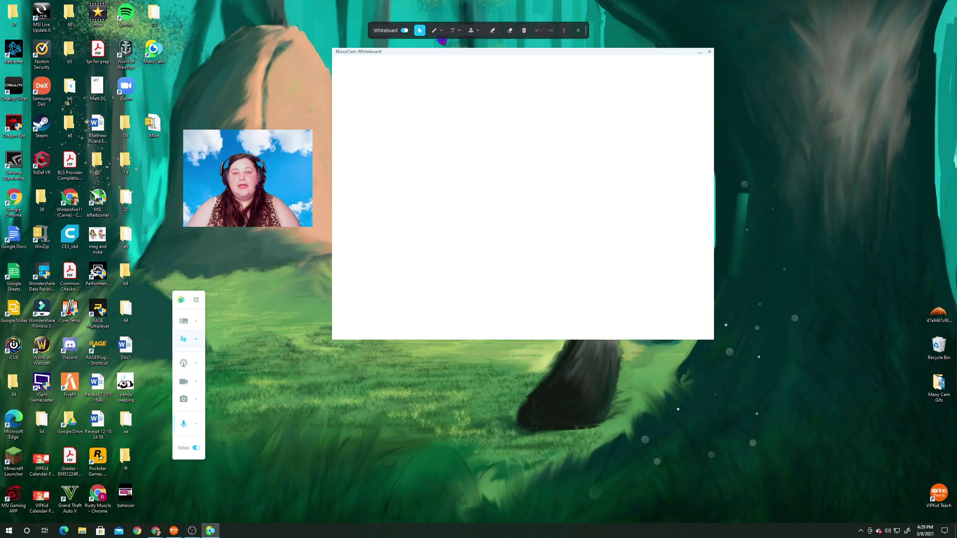
Draw three purple freehand squiggles across the whiteboard with the Pen.
{"action": "left_click", "coordinate": [436, 30]}
{"action": "mouse_move", "coordinate": [389, 95]}
{"action": "left_mouse_down"}
{"action": "mouse_move", "coordinate": [424, 83]}
{"action": "mouse_move", "coordinate": [568, 153]}
{"action": "left_mouse_up"}
{"action": "mouse_move", "coordinate": [369, 141]}
{"action": "left_mouse_down"}
{"action": "mouse_move", "coordinate": [465, 162]}
{"action": "mouse_move", "coordinate": [588, 222]}
{"action": "left_mouse_up"}
{"action": "left_click_drag", "start_coordinate": [409, 235], "coordinate": [521, 238]}
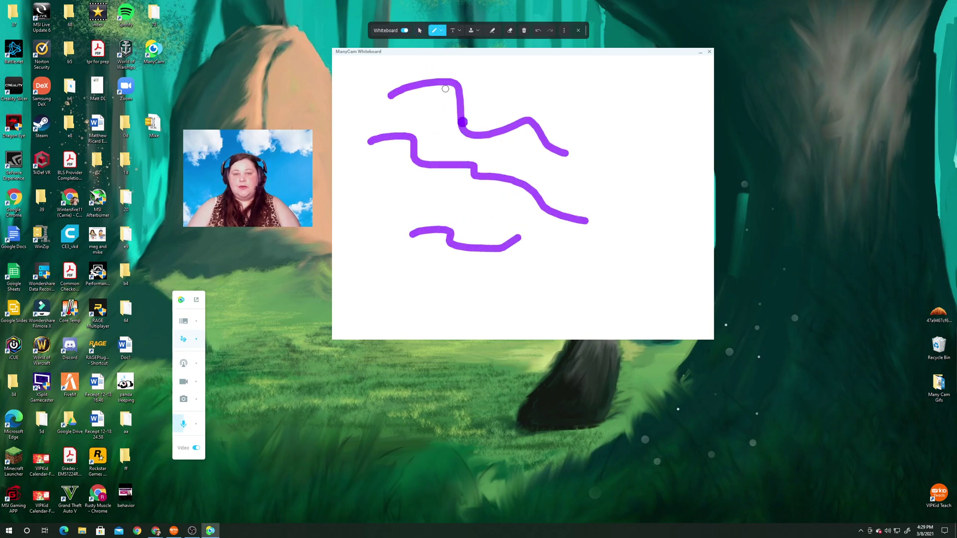
Pick a light-blue custom pen colour and draw four blue strokes over the purple.
{"action": "left_click", "coordinate": [442, 31]}
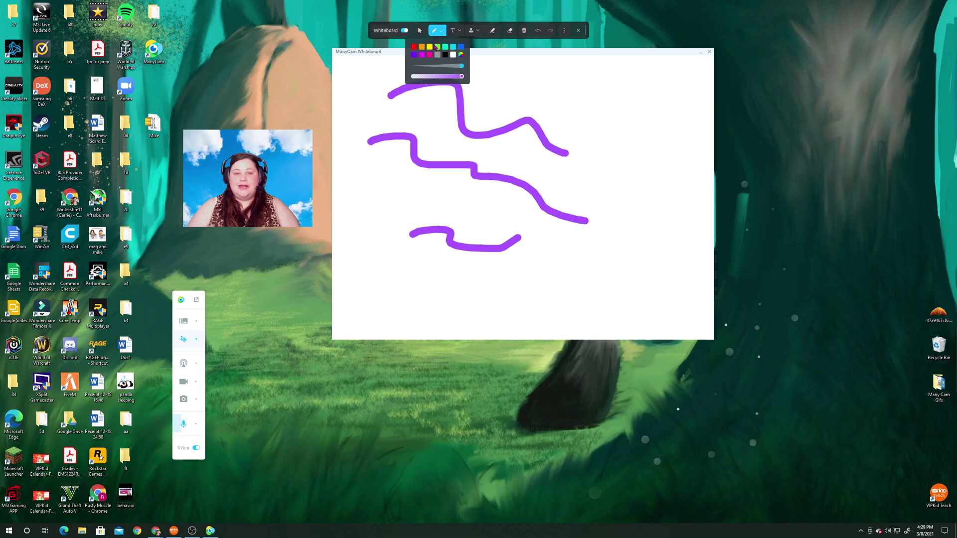
{"action": "left_click", "coordinate": [461, 54]}
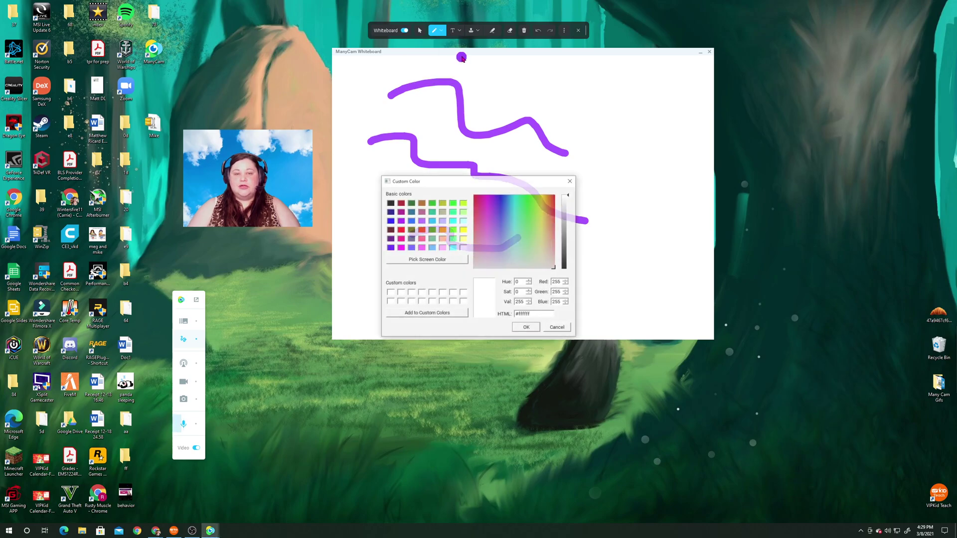
{"action": "left_click", "coordinate": [432, 220]}
{"action": "left_click", "coordinate": [527, 328]}
{"action": "left_click_drag", "start_coordinate": [430, 97], "coordinate": [641, 235]}
{"action": "mouse_move", "coordinate": [394, 182]}
{"action": "left_mouse_down"}
{"action": "mouse_move", "coordinate": [437, 202]}
{"action": "mouse_move", "coordinate": [553, 298]}
{"action": "left_mouse_up"}
{"action": "left_click_drag", "start_coordinate": [409, 282], "coordinate": [561, 270]}
{"action": "mouse_move", "coordinate": [506, 155]}
{"action": "left_mouse_down"}
{"action": "mouse_move", "coordinate": [568, 168]}
{"action": "mouse_move", "coordinate": [606, 200]}
{"action": "left_mouse_up"}
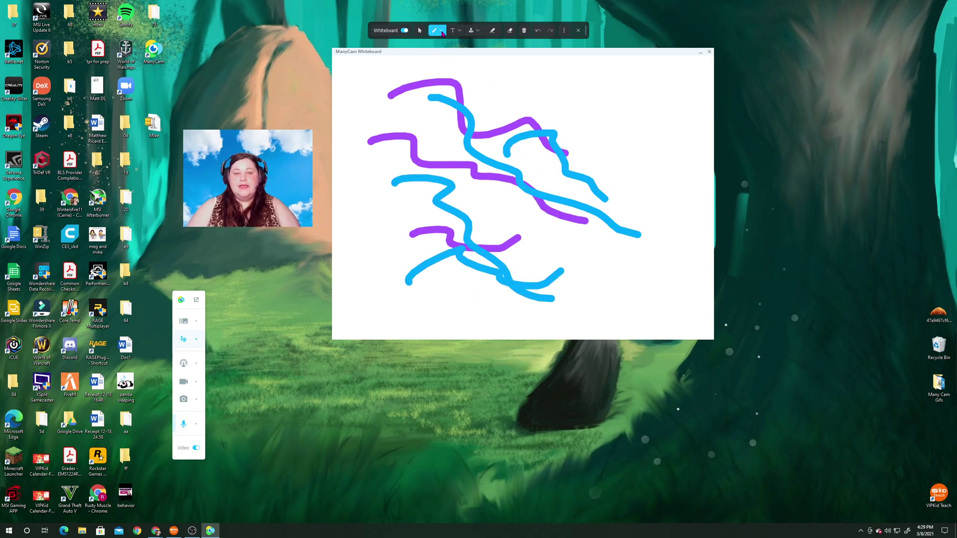
Draw two paler blue strokes at the top, then undo three strokes and redo two.
{"action": "left_click", "coordinate": [441, 32]}
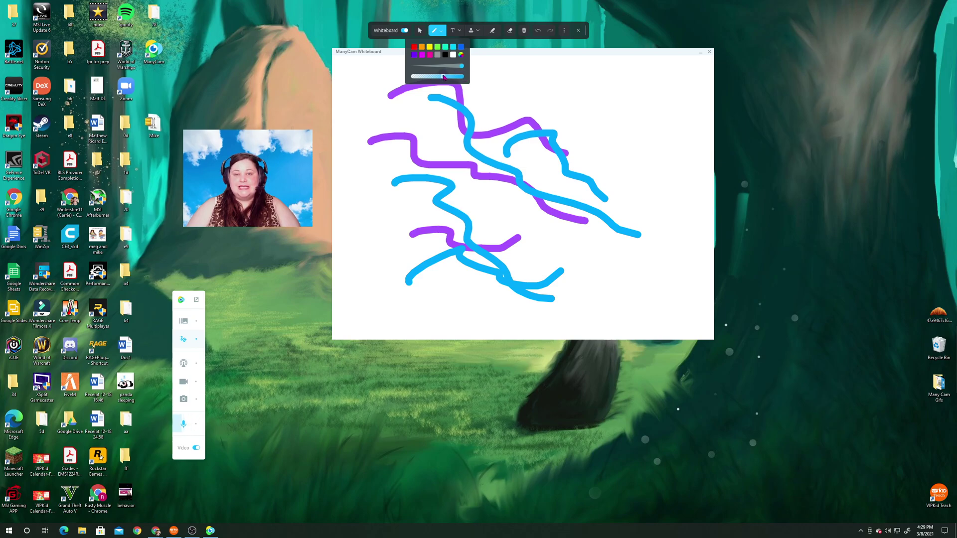
{"action": "left_click_drag", "start_coordinate": [510, 75], "coordinate": [665, 136]}
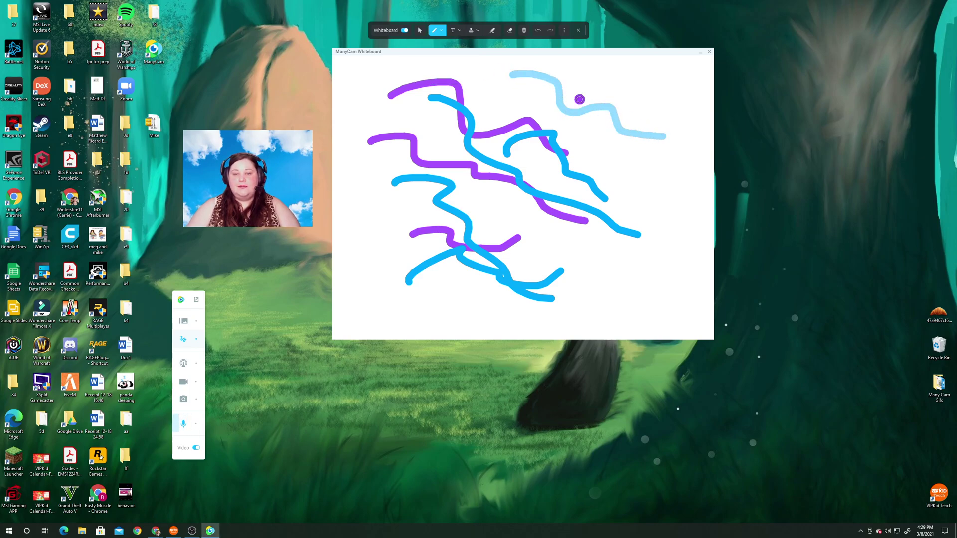
{"action": "left_click_drag", "start_coordinate": [469, 85], "coordinate": [640, 159]}
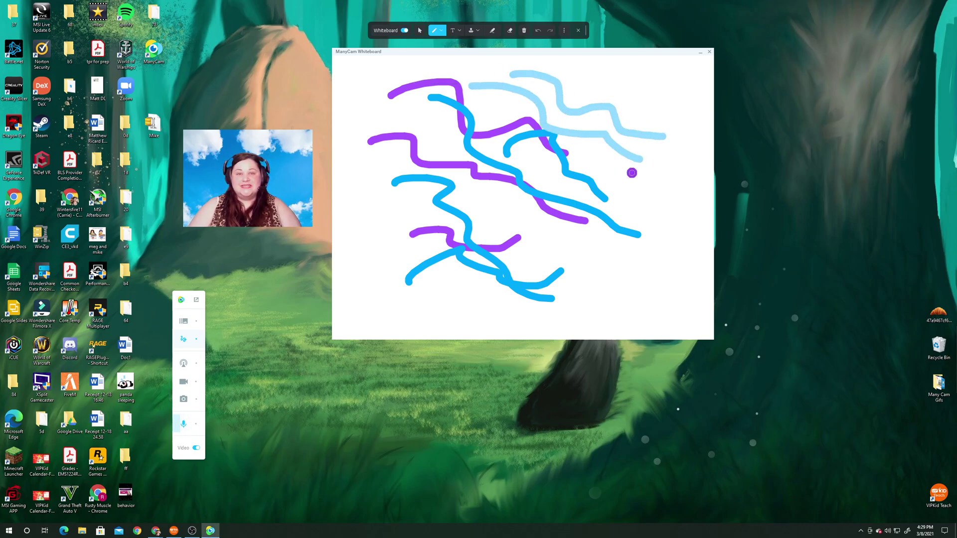
{"action": "left_click", "coordinate": [538, 31]}
{"action": "left_click", "coordinate": [538, 31]}
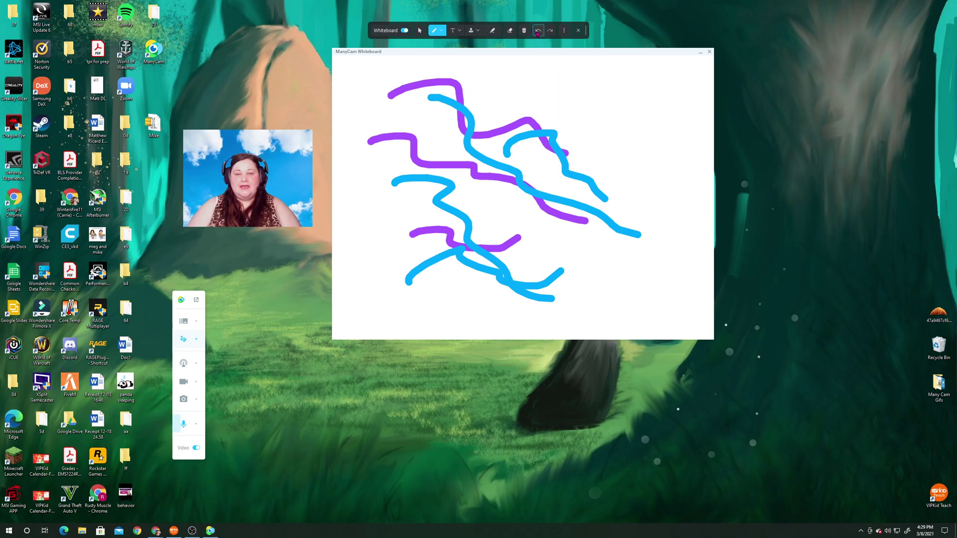
{"action": "left_click", "coordinate": [538, 30]}
{"action": "left_click", "coordinate": [550, 31]}
{"action": "left_click", "coordinate": [550, 30]}
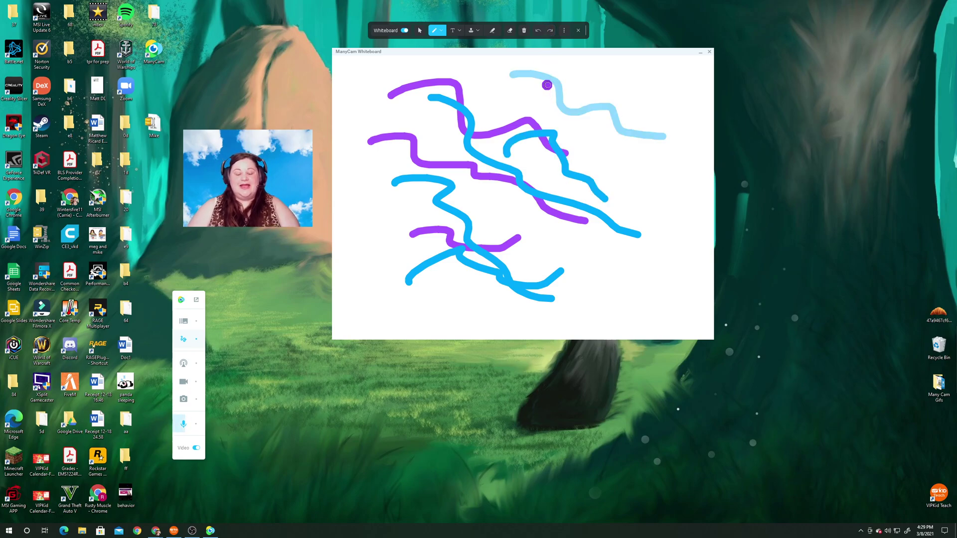
Erase a diagonal gap through the strokes, then clear the whole whiteboard.
{"action": "left_click", "coordinate": [509, 30]}
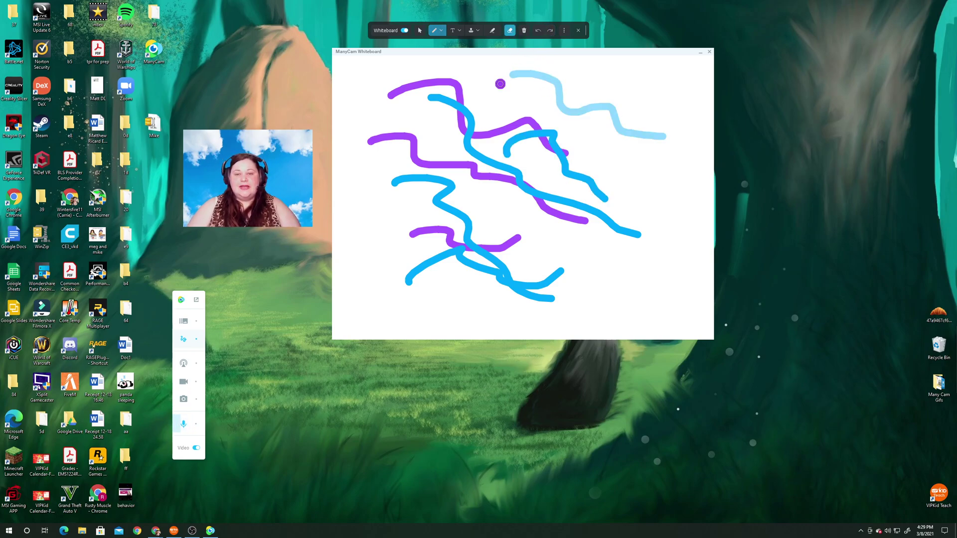
{"action": "mouse_move", "coordinate": [458, 102]}
{"action": "left_mouse_down"}
{"action": "mouse_move", "coordinate": [521, 177]}
{"action": "mouse_move", "coordinate": [523, 195]}
{"action": "left_mouse_up"}
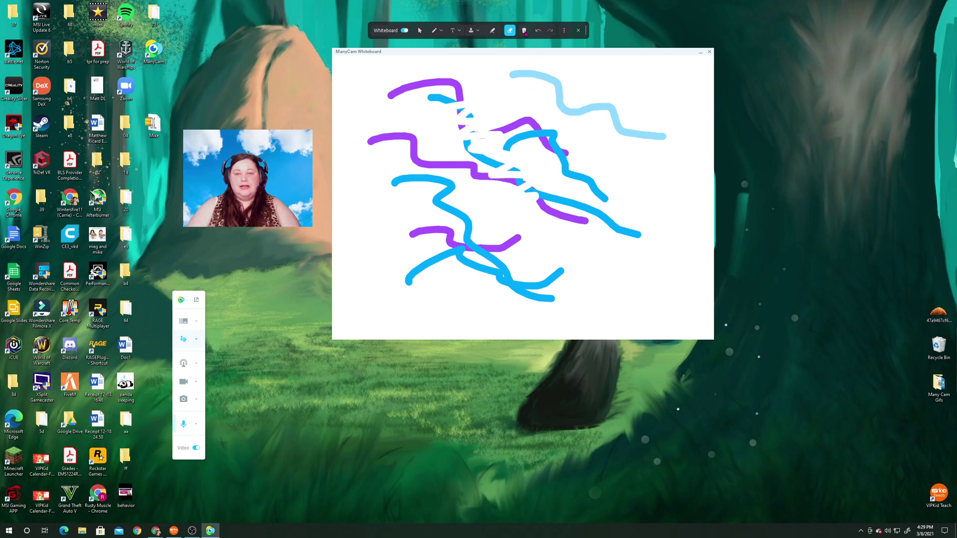
{"action": "left_click", "coordinate": [524, 31]}
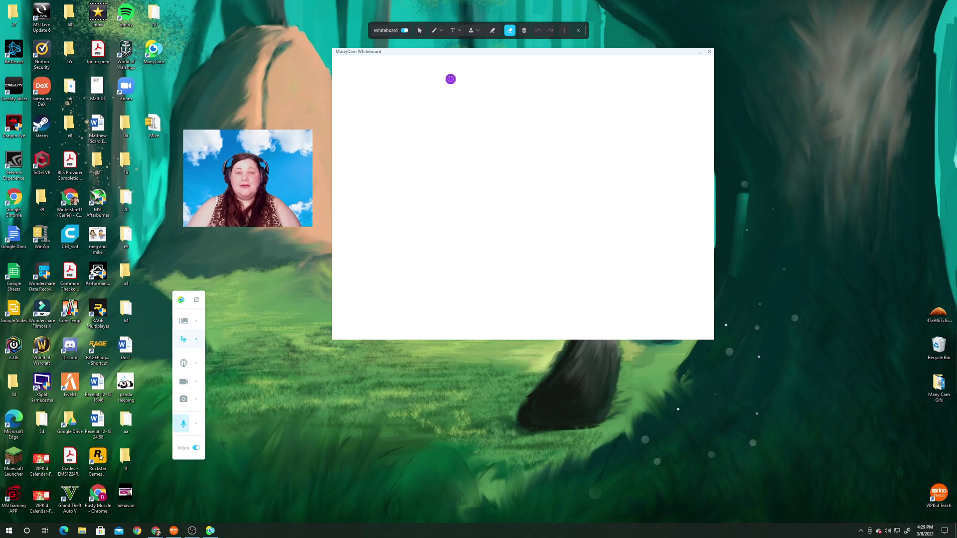
{"action": "left_click", "coordinate": [459, 31]}
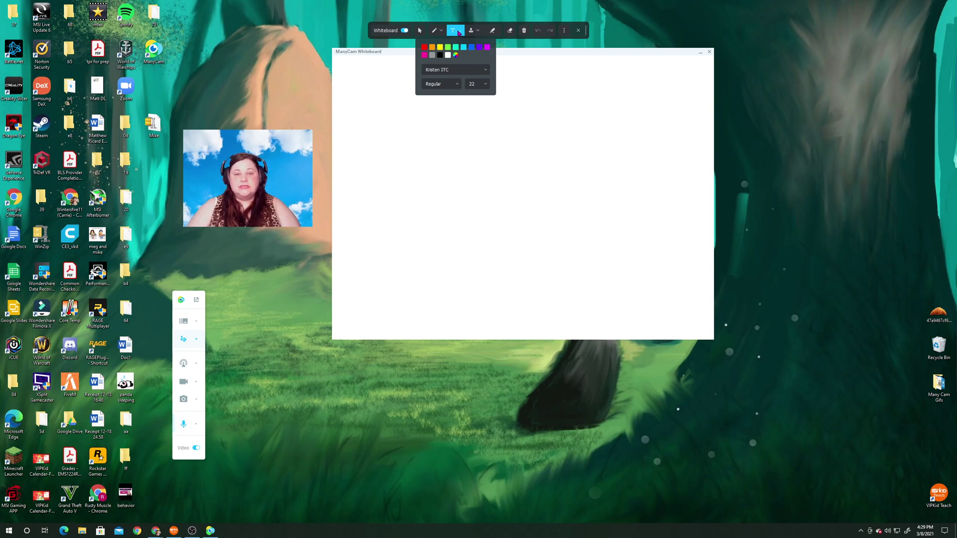
{"action": "left_click", "coordinate": [466, 71]}
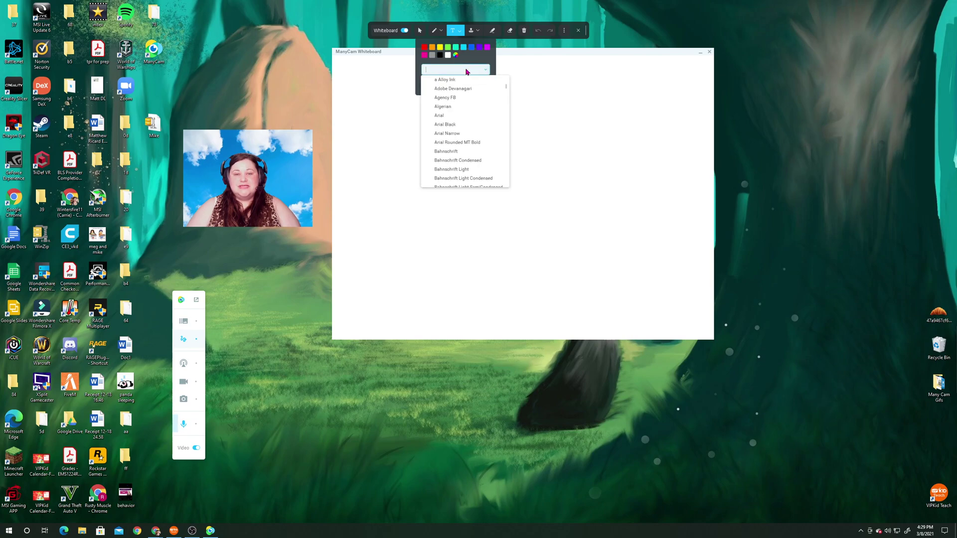
{"action": "left_click", "coordinate": [470, 73]}
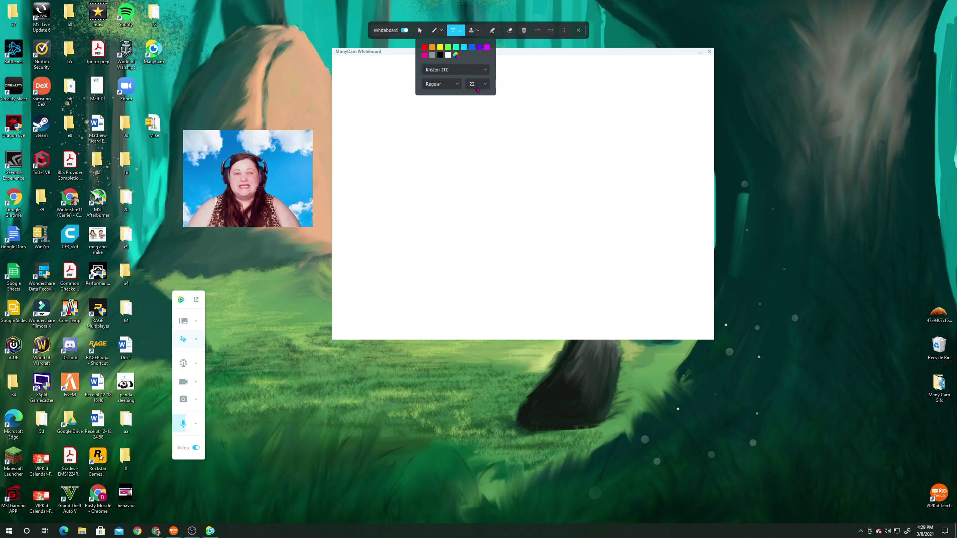
{"action": "left_click", "coordinate": [389, 107]}
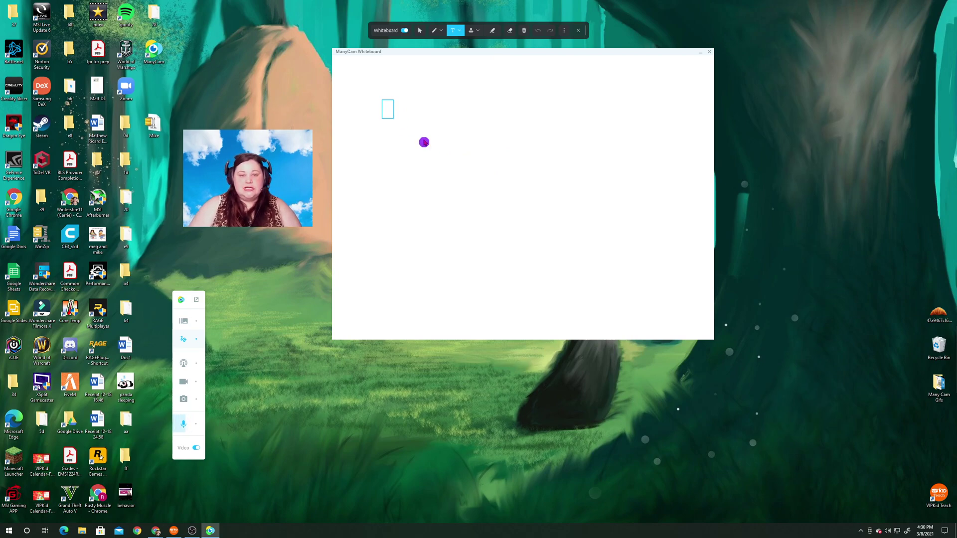
{"action": "left_click_drag", "start_coordinate": [393, 109], "coordinate": [436, 138]}
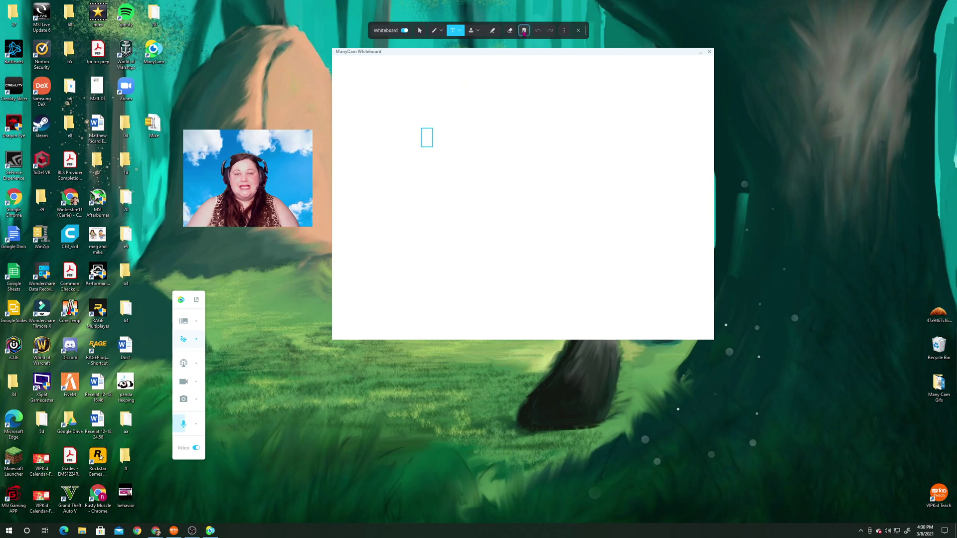
{"action": "left_click", "coordinate": [419, 31]}
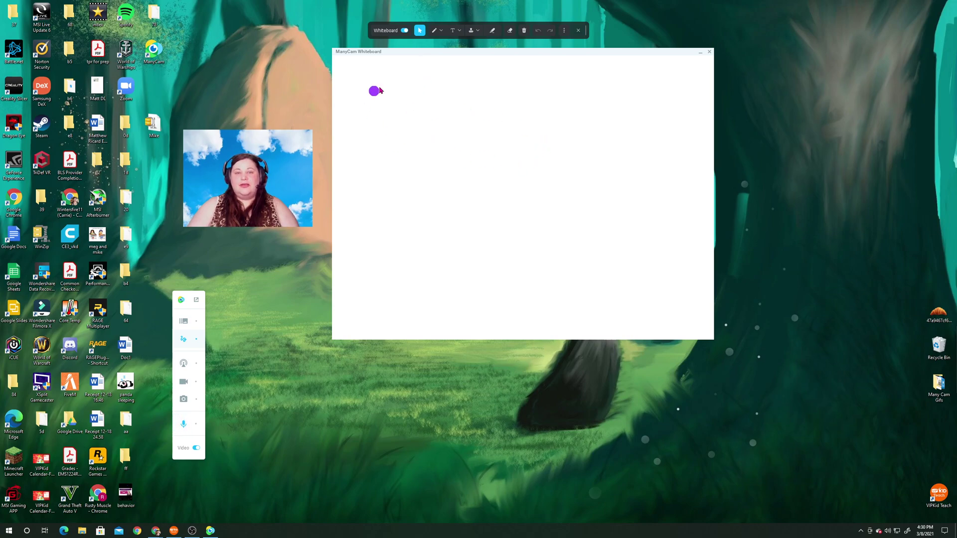
Type 'Hello' near the top left of the whiteboard and colour it purple.
{"action": "left_click", "coordinate": [459, 31]}
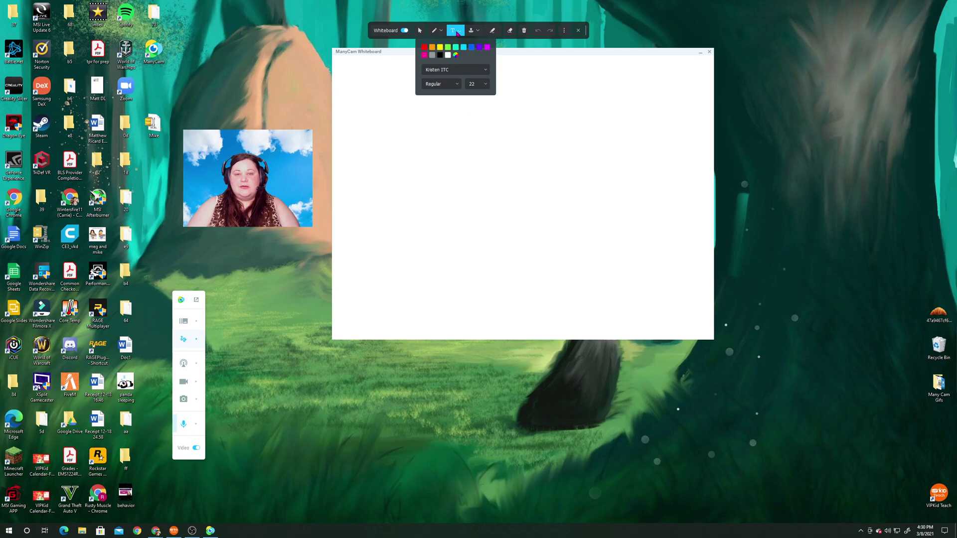
{"action": "left_click", "coordinate": [457, 31]}
{"action": "left_click", "coordinate": [400, 89]}
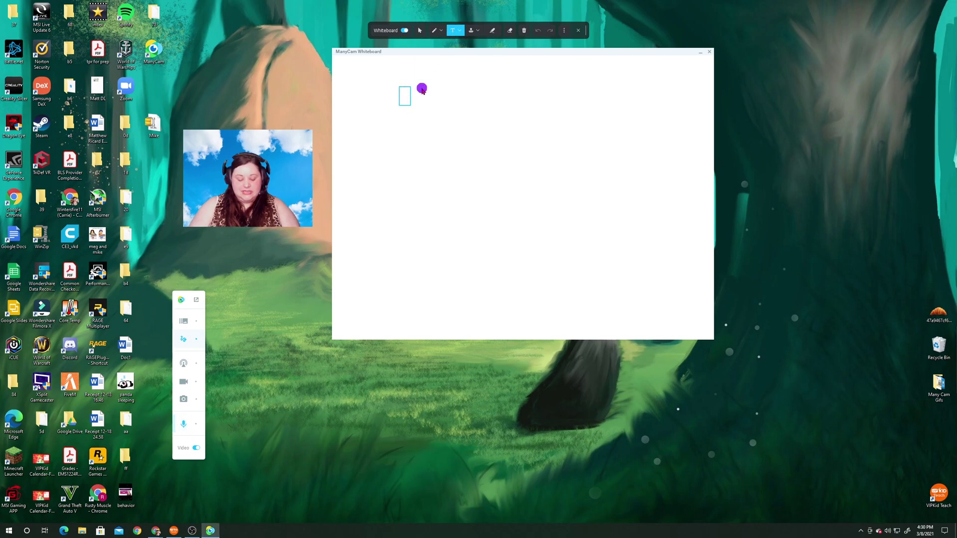
{"action": "type", "text": "Hello"}
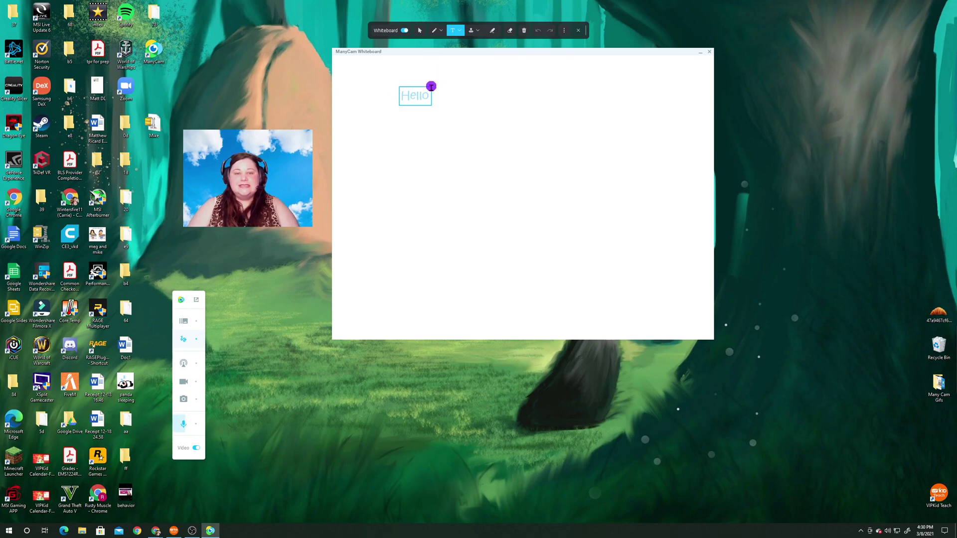
{"action": "left_click_drag", "start_coordinate": [428, 96], "coordinate": [400, 96]}
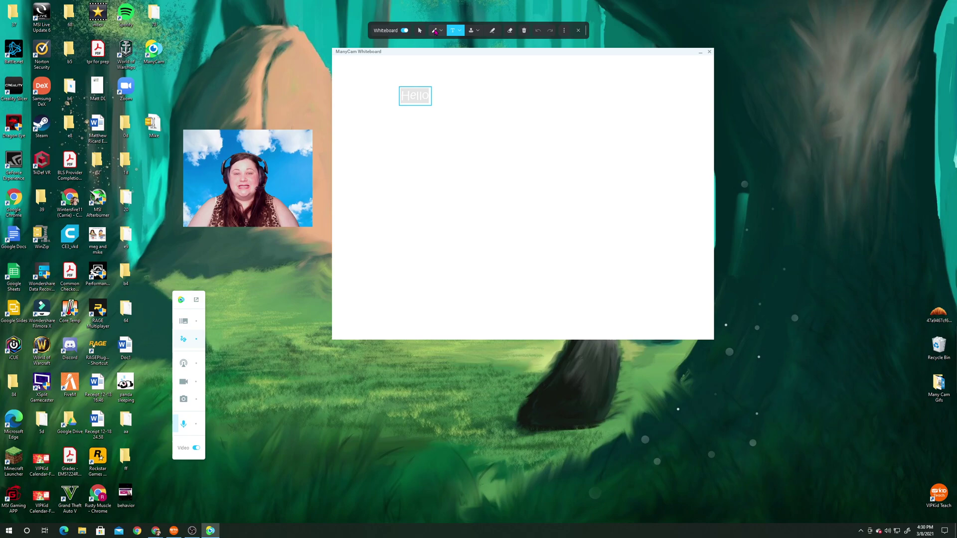
{"action": "left_click", "coordinate": [460, 31]}
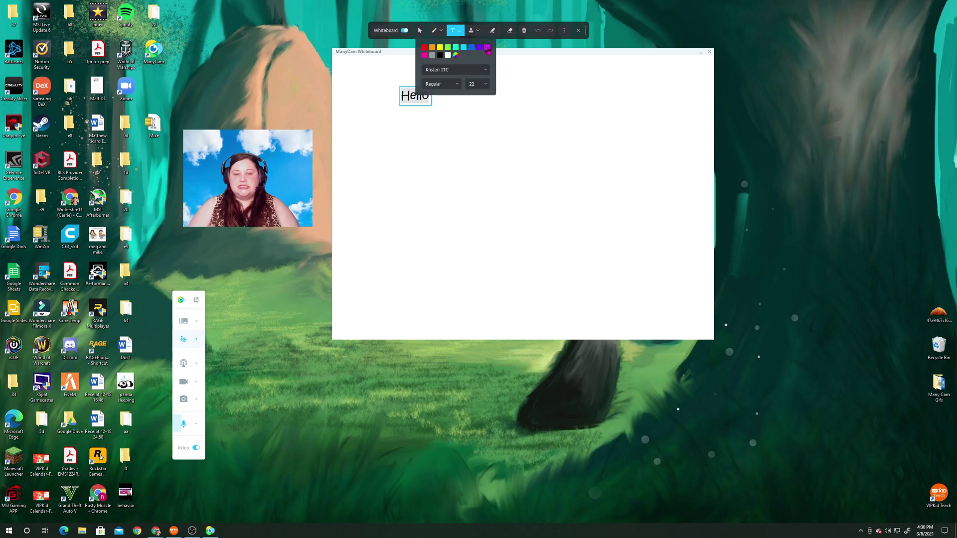
{"action": "left_click", "coordinate": [486, 47]}
{"action": "left_click", "coordinate": [469, 125]}
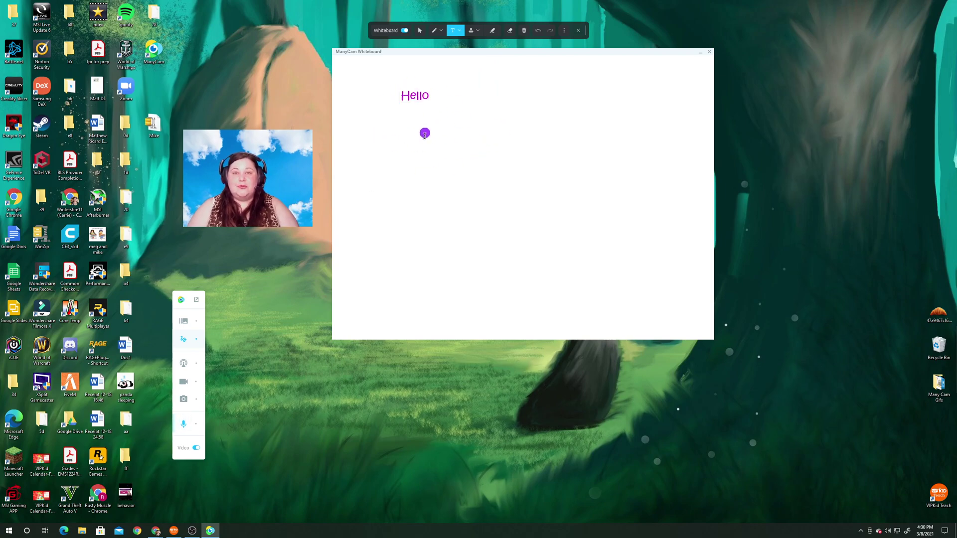
{"action": "left_click", "coordinate": [493, 32]}
Draw a yellow highlighter band under Hello and a pink pen line beneath it.
{"action": "left_click_drag", "start_coordinate": [393, 109], "coordinate": [448, 112]}
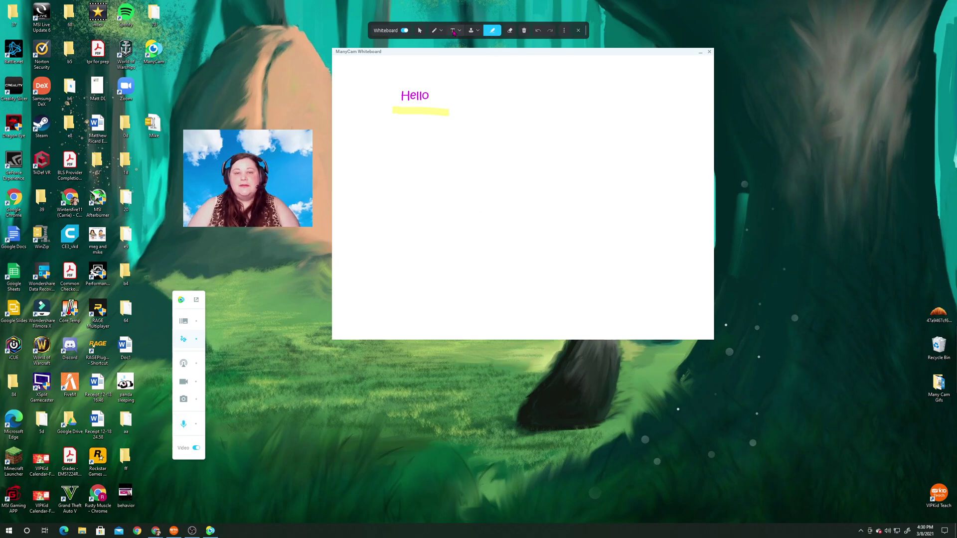
{"action": "left_click", "coordinate": [435, 32]}
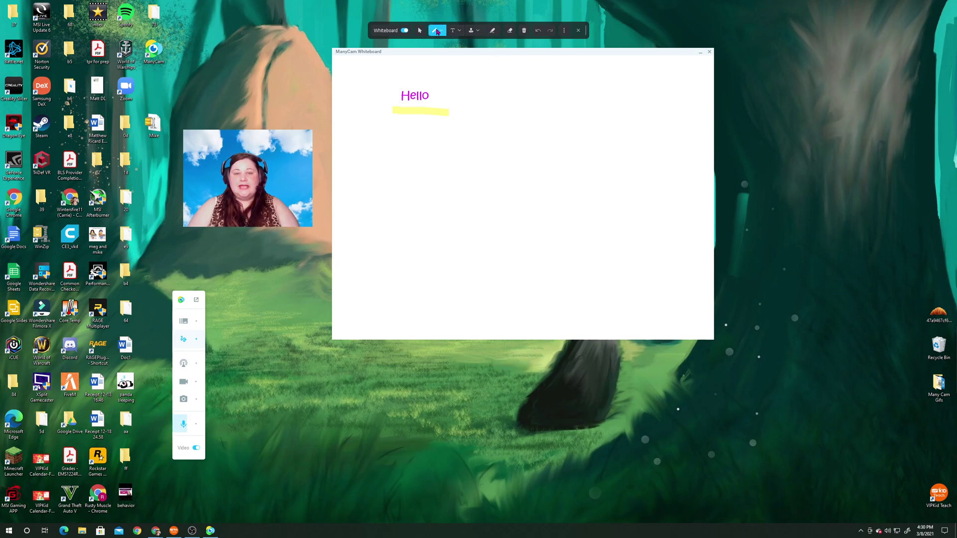
{"action": "left_click", "coordinate": [442, 32]}
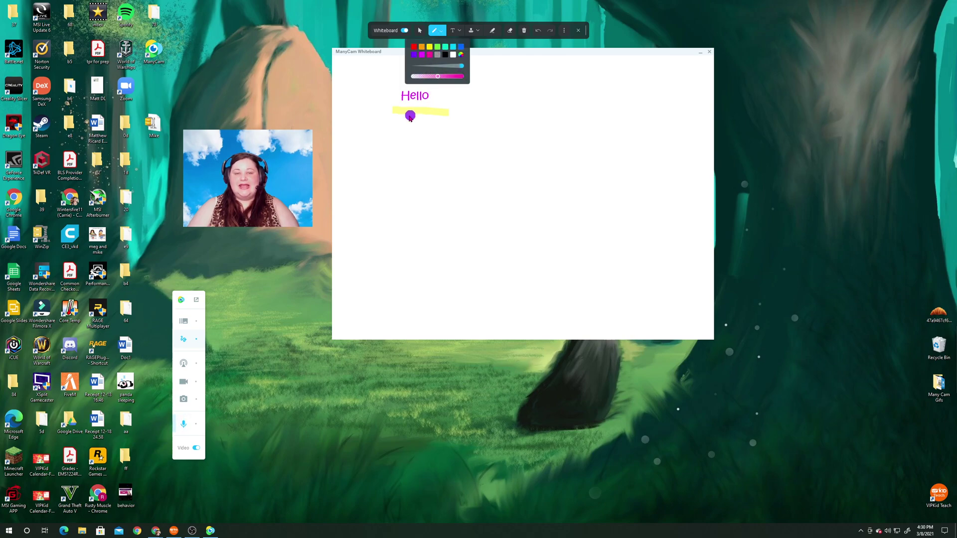
{"action": "left_click_drag", "start_coordinate": [396, 123], "coordinate": [439, 123]}
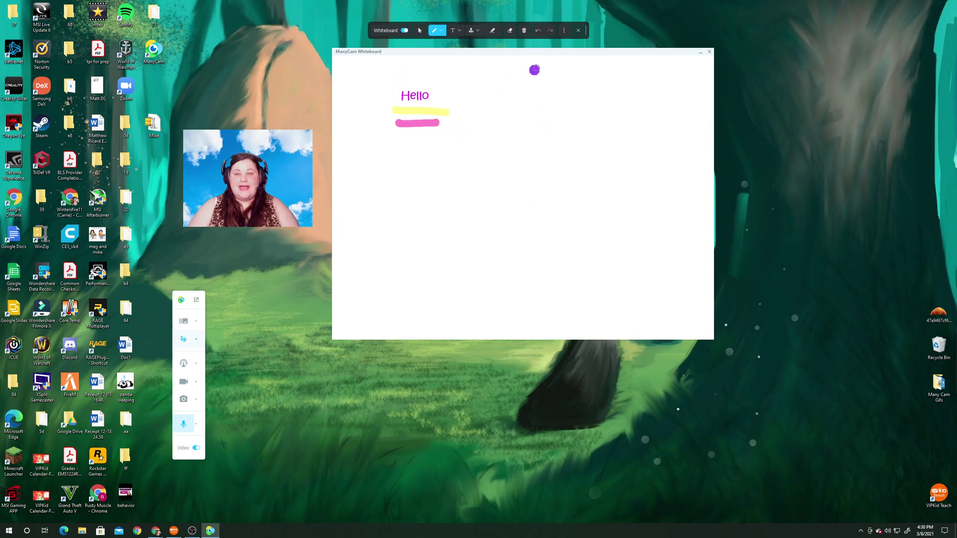
Make the whiteboard semi-transparent and draw magenta squiggles over it.
{"action": "left_click", "coordinate": [564, 31]}
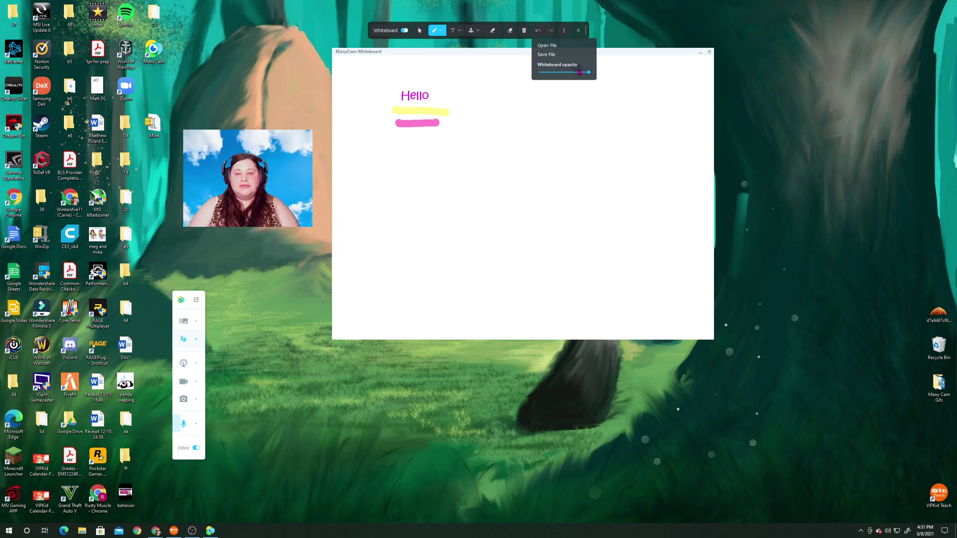
{"action": "left_click_drag", "start_coordinate": [590, 74], "coordinate": [563, 75]}
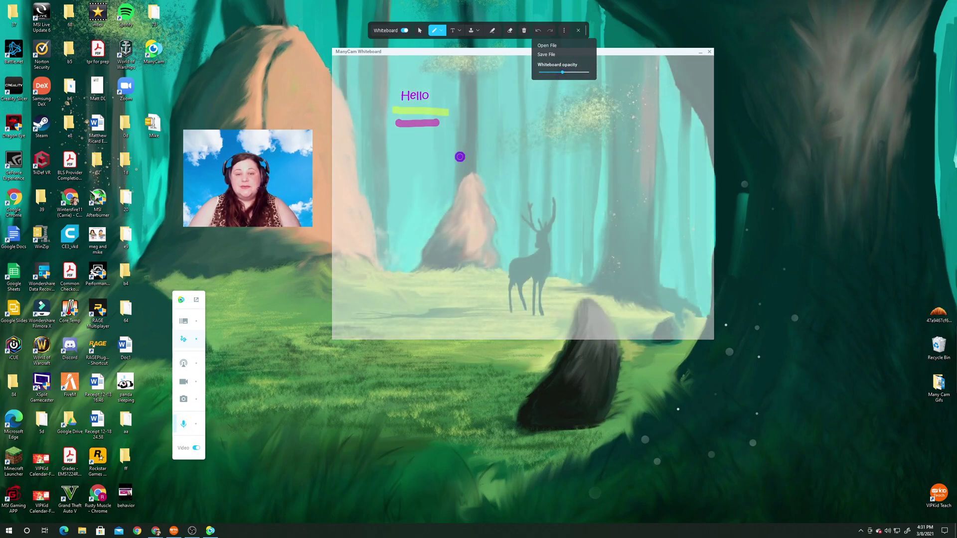
{"action": "mouse_move", "coordinate": [459, 157]}
{"action": "left_mouse_down"}
{"action": "mouse_move", "coordinate": [504, 174]}
{"action": "mouse_move", "coordinate": [643, 189]}
{"action": "left_mouse_up"}
{"action": "mouse_move", "coordinate": [401, 152]}
{"action": "left_mouse_down"}
{"action": "mouse_move", "coordinate": [500, 183]}
{"action": "mouse_move", "coordinate": [639, 218]}
{"action": "left_mouse_up"}
{"action": "mouse_move", "coordinate": [407, 144]}
{"action": "left_mouse_down"}
{"action": "mouse_move", "coordinate": [466, 189]}
{"action": "mouse_move", "coordinate": [543, 221]}
{"action": "left_mouse_up"}
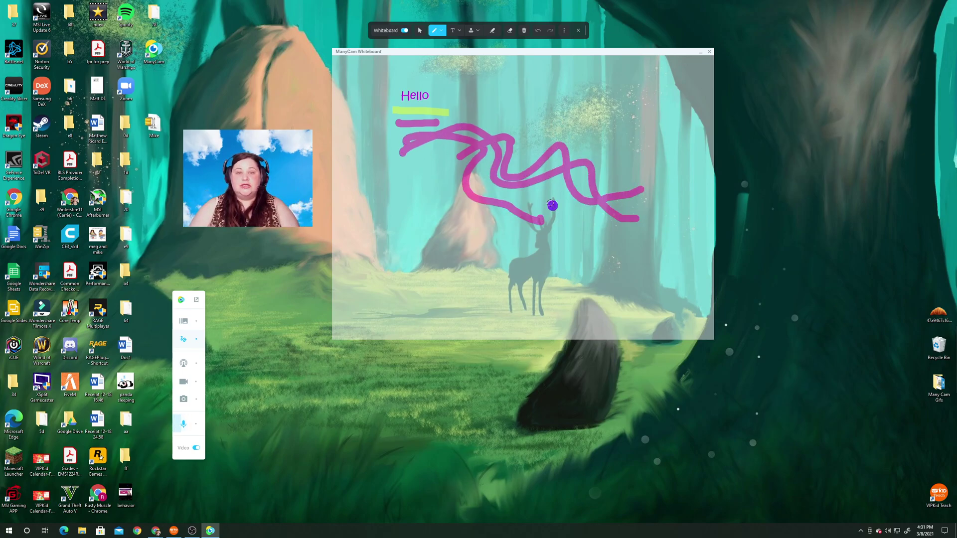
Drag the whiteboard opacity slider to maximum for a solid white board.
{"action": "left_click", "coordinate": [524, 30]}
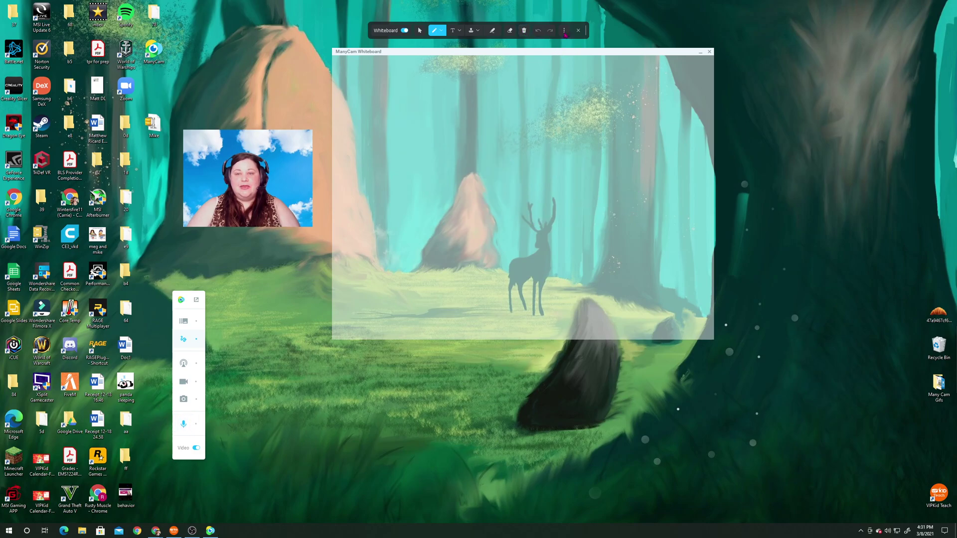
{"action": "left_click", "coordinate": [564, 30]}
{"action": "left_click_drag", "start_coordinate": [562, 64], "coordinate": [589, 64]}
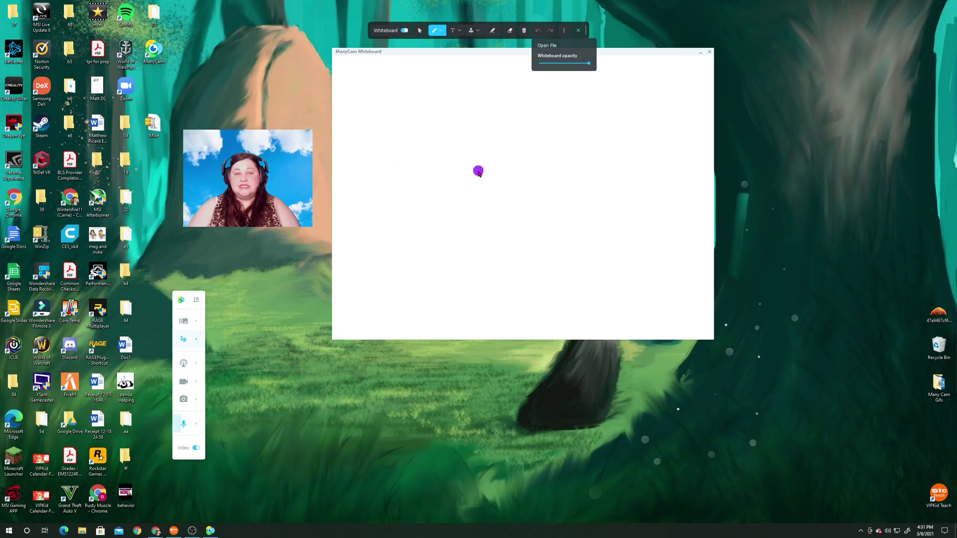
Stamp thumbs-ups around the whiteboard, including a looping trail of them.
{"action": "left_click", "coordinate": [477, 31]}
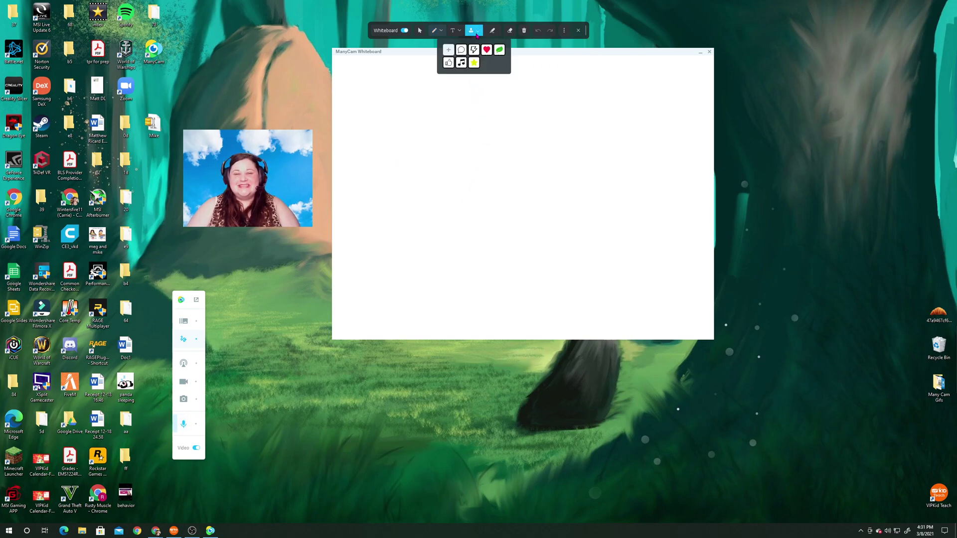
{"action": "left_click", "coordinate": [453, 62]}
{"action": "left_click", "coordinate": [409, 101]}
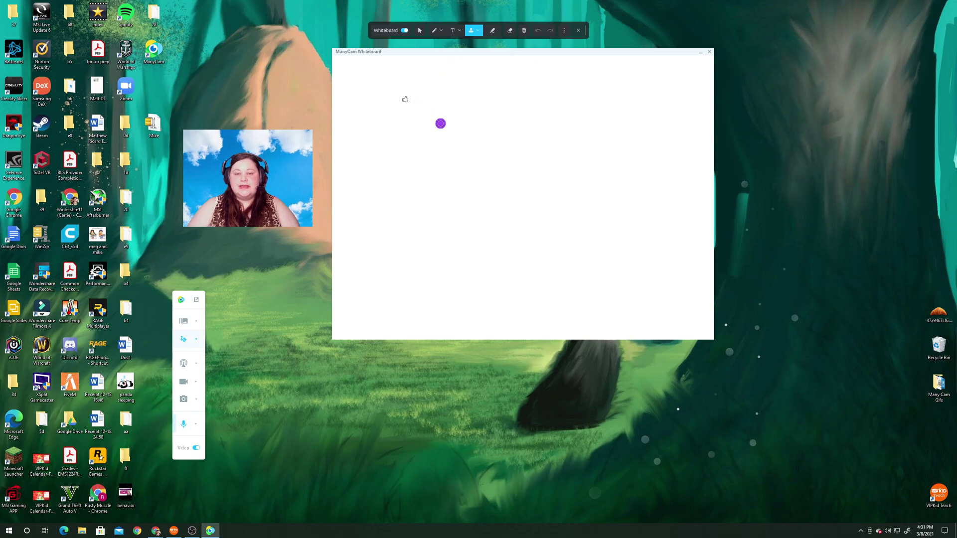
{"action": "left_click", "coordinate": [546, 105]}
{"action": "left_click", "coordinate": [534, 124]}
{"action": "left_click", "coordinate": [547, 126]}
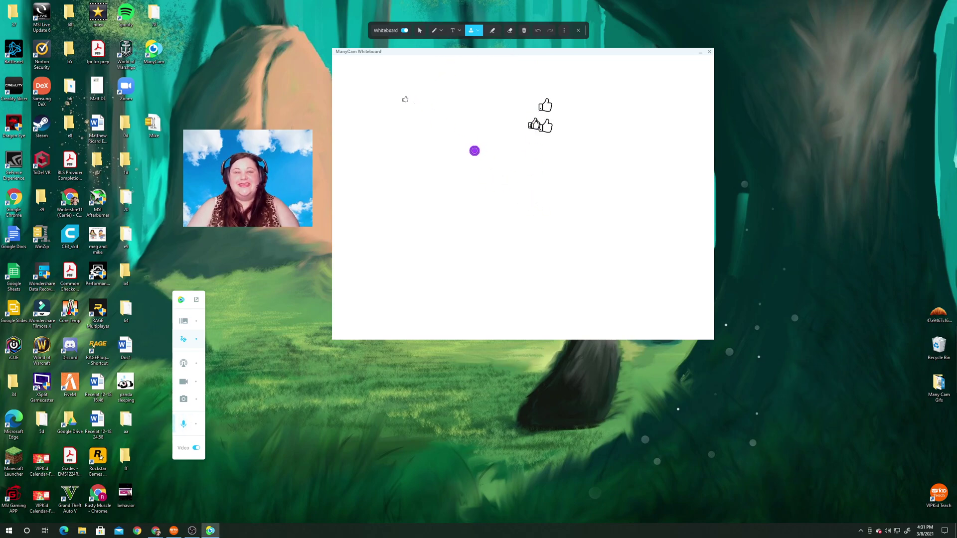
{"action": "left_click", "coordinate": [465, 105]}
{"action": "left_click", "coordinate": [434, 138]}
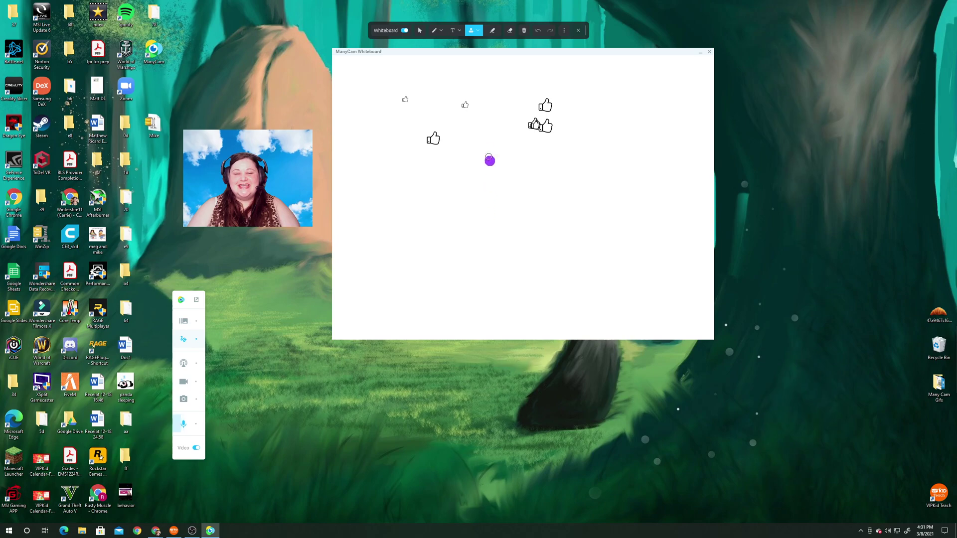
{"action": "left_click", "coordinate": [478, 155]}
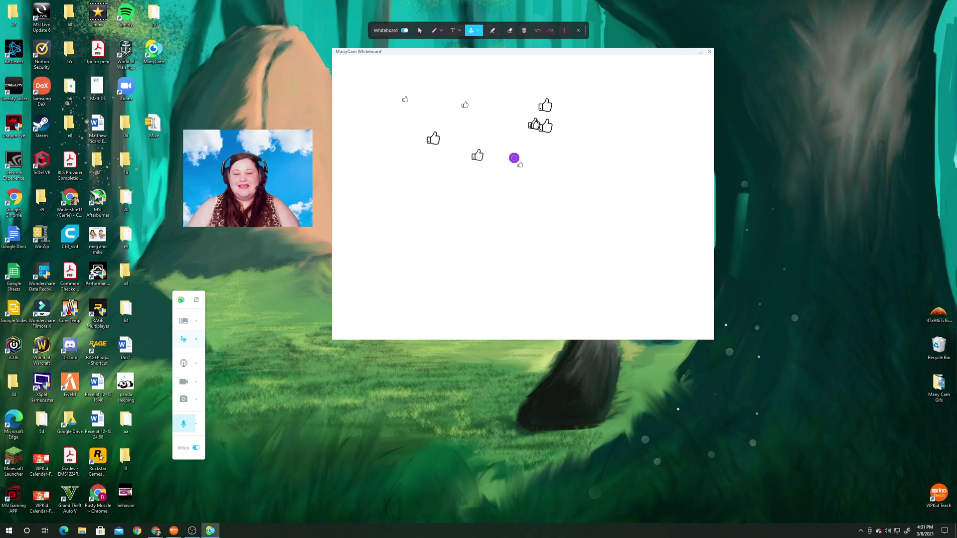
{"action": "mouse_move", "coordinate": [514, 157]}
{"action": "left_mouse_down"}
{"action": "mouse_move", "coordinate": [607, 202]}
{"action": "mouse_move", "coordinate": [400, 203]}
{"action": "mouse_move", "coordinate": [606, 159]}
{"action": "mouse_move", "coordinate": [467, 165]}
{"action": "mouse_move", "coordinate": [369, 124]}
{"action": "left_mouse_up"}
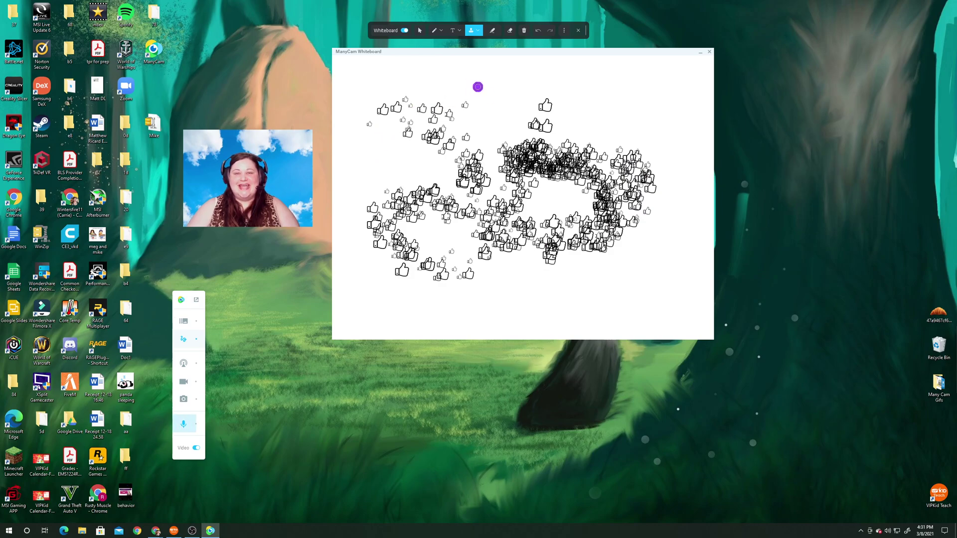
Clear the thumbs-ups and scatter clusters of red heart stamps across the board.
{"action": "left_click", "coordinate": [524, 31]}
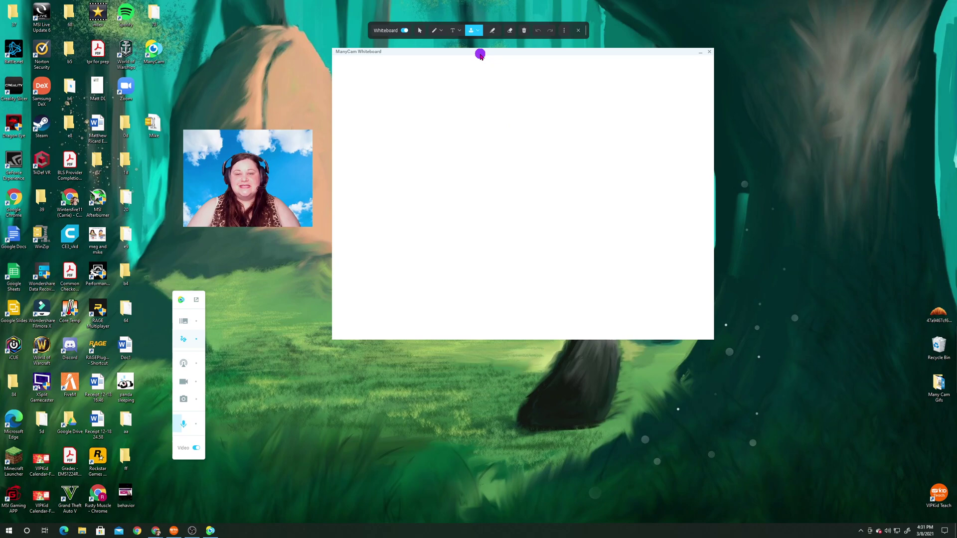
{"action": "left_click", "coordinate": [479, 33]}
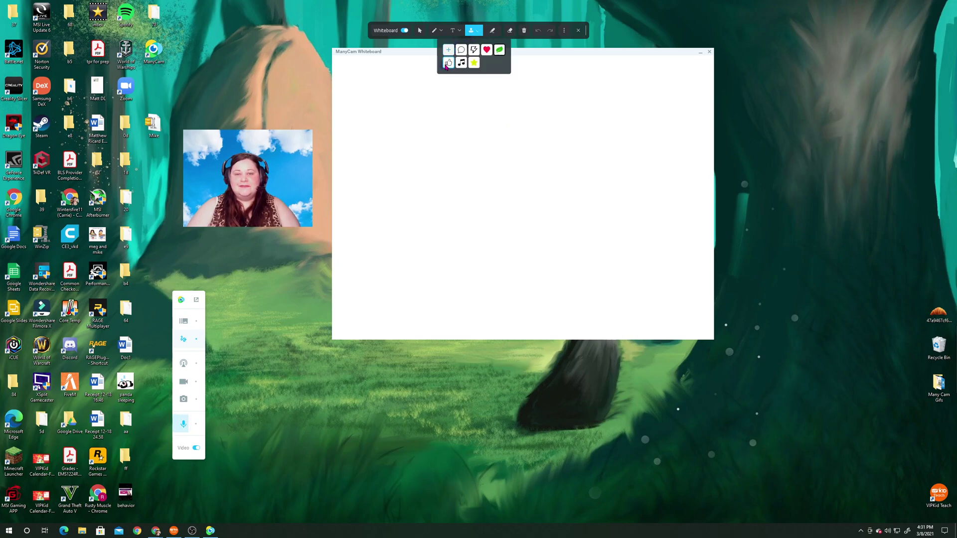
{"action": "left_click", "coordinate": [486, 50]}
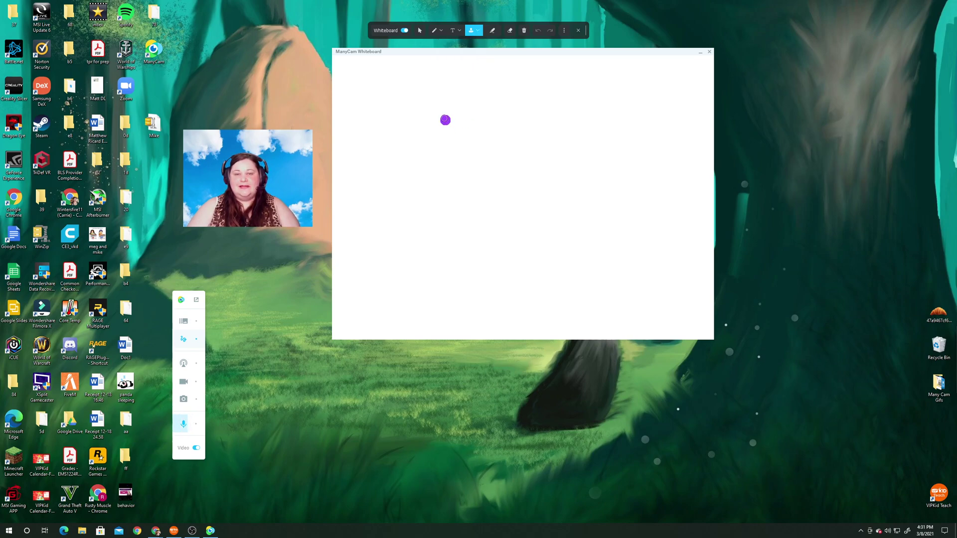
{"action": "left_click_drag", "start_coordinate": [431, 103], "coordinate": [457, 128]}
{"action": "left_click_drag", "start_coordinate": [515, 120], "coordinate": [513, 143]}
{"action": "left_click", "coordinate": [449, 195]}
{"action": "left_click", "coordinate": [460, 209]}
{"action": "left_click_drag", "start_coordinate": [556, 175], "coordinate": [574, 186]}
{"action": "left_click_drag", "start_coordinate": [586, 143], "coordinate": [598, 151]}
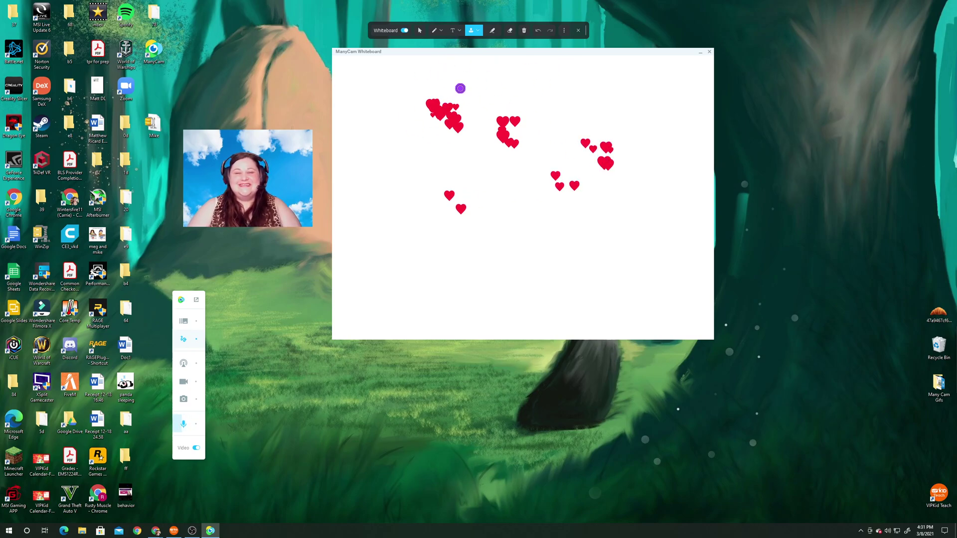
Clear the hearts, then turn the whiteboard off and back on via the Drawing tools.
{"action": "left_click", "coordinate": [524, 30]}
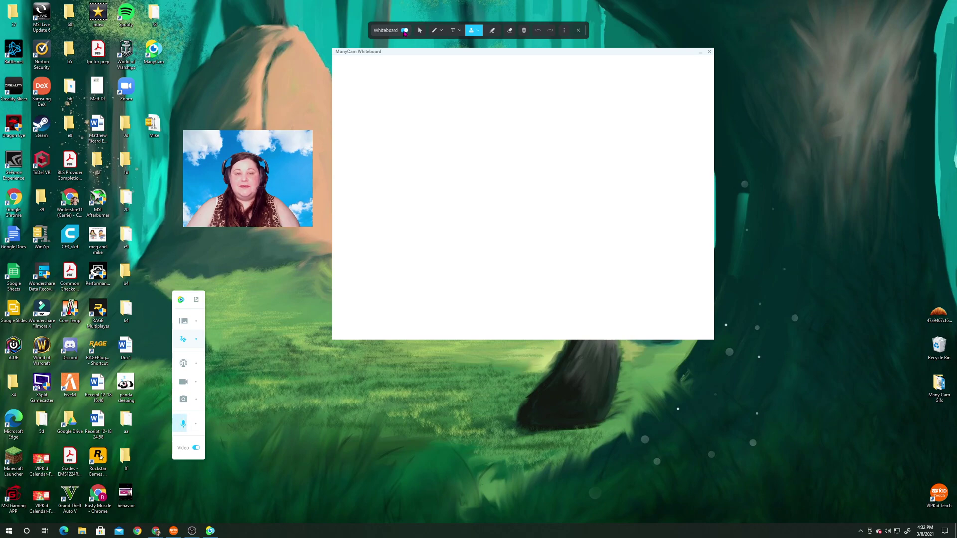
{"action": "left_click", "coordinate": [404, 31]}
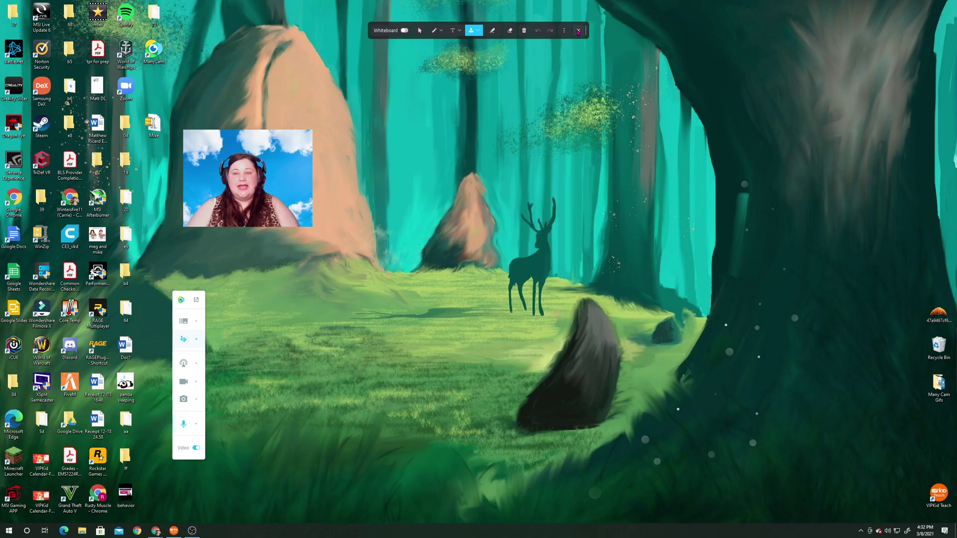
{"action": "left_click", "coordinate": [578, 31]}
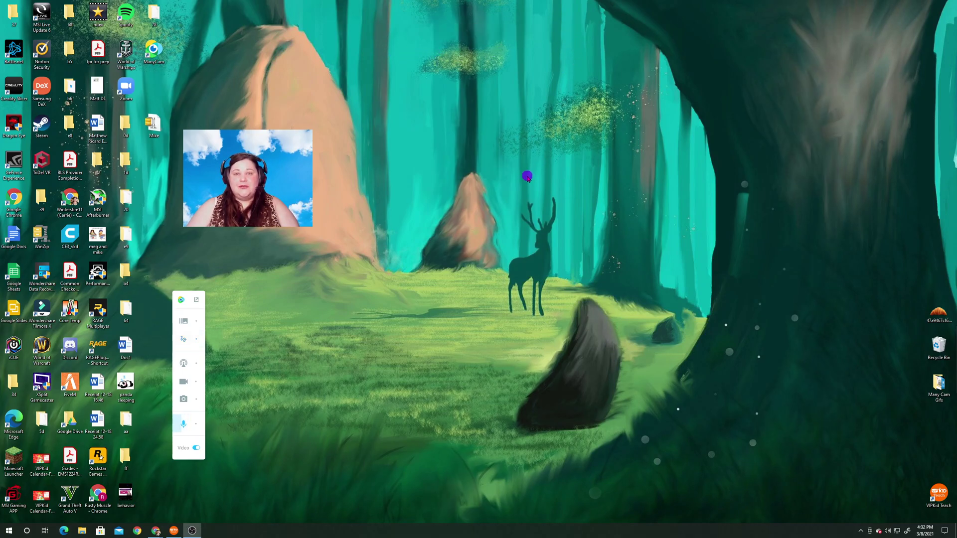
{"action": "left_click", "coordinate": [184, 341]}
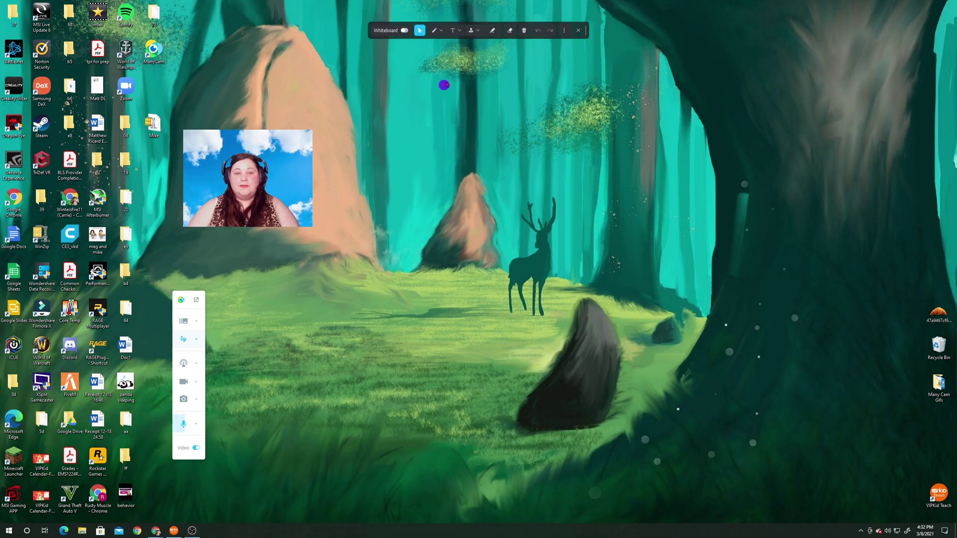
{"action": "left_click", "coordinate": [404, 31]}
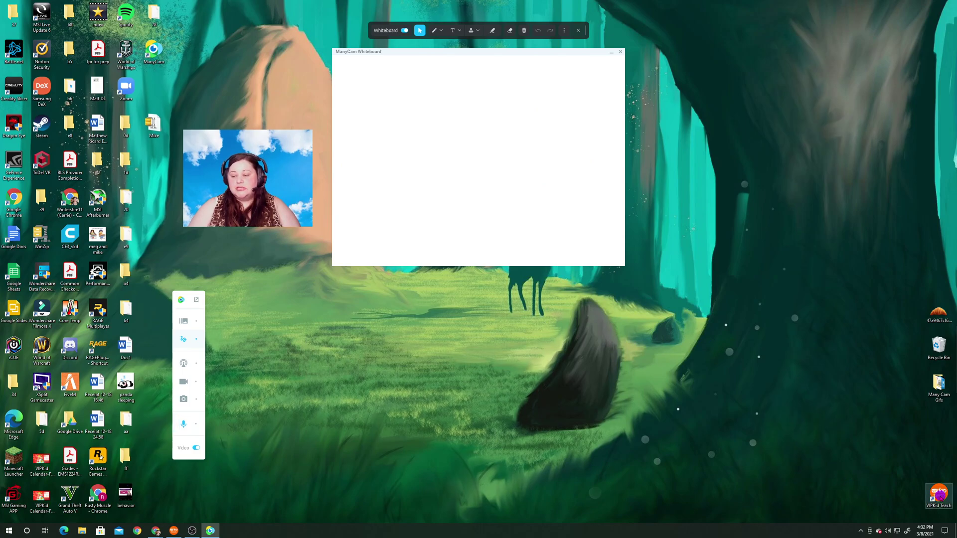
Relaunch VIPKid Teach, dismiss the expired-session notice, exit, and re-enter the Practice Room.
{"action": "double_click", "coordinate": [937, 495]}
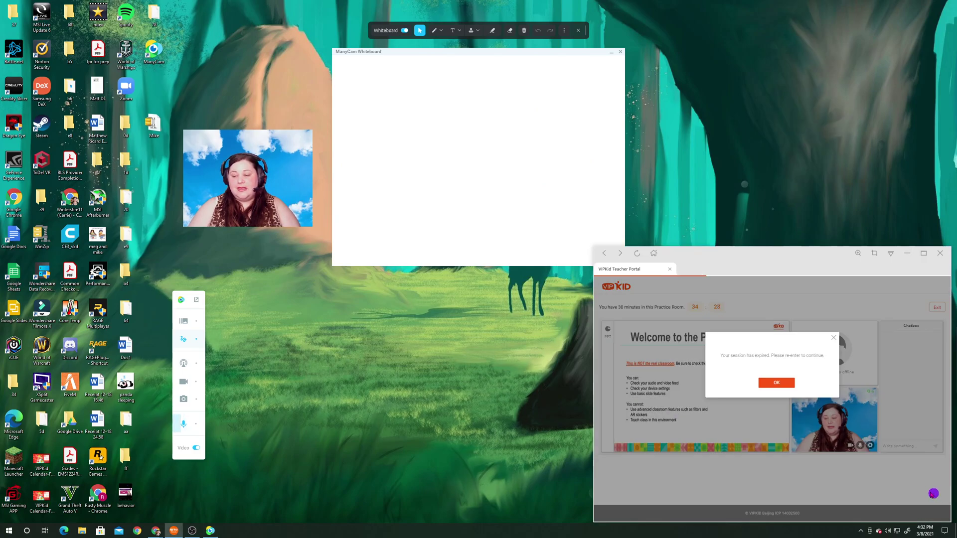
{"action": "left_click", "coordinate": [777, 382]}
{"action": "left_click", "coordinate": [937, 307]}
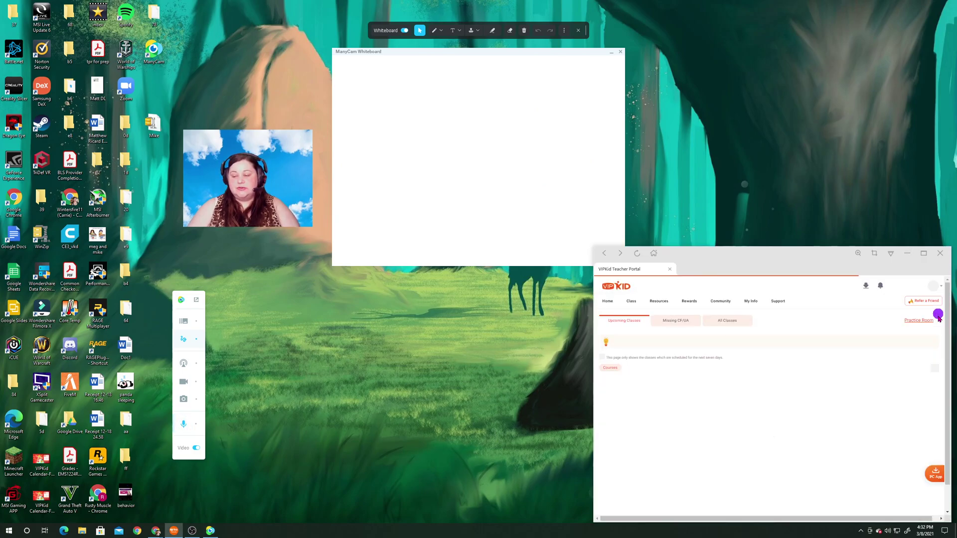
{"action": "left_click", "coordinate": [920, 322]}
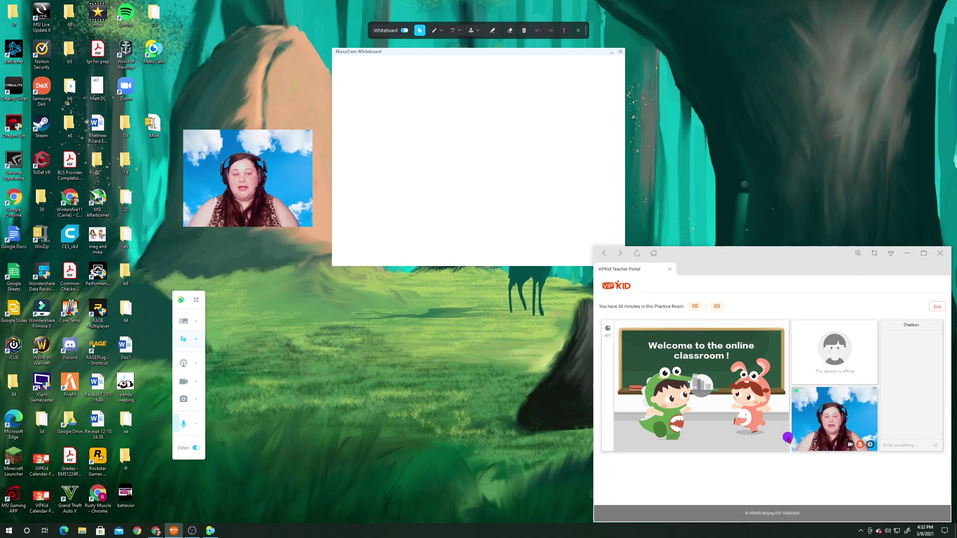
{"action": "mouse_move", "coordinate": [257, 137]}
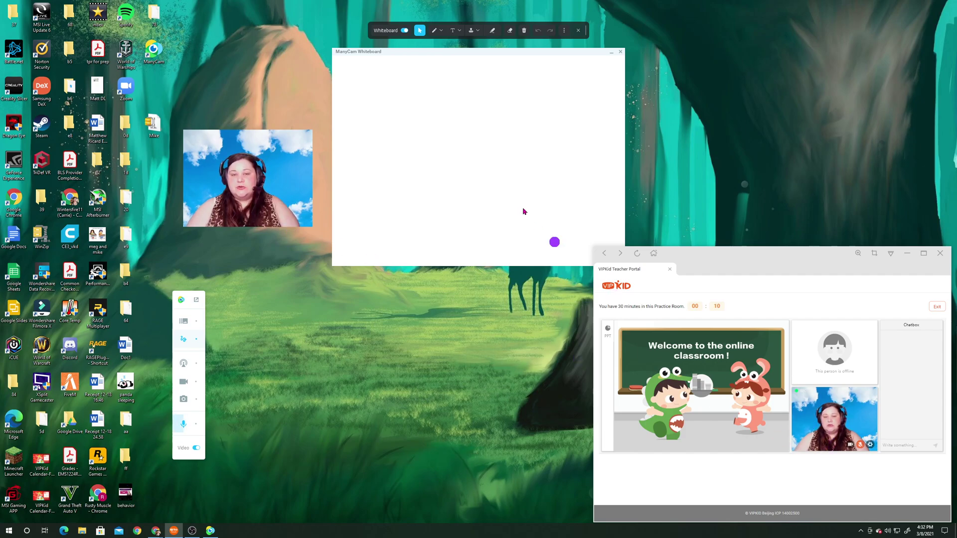
With the pen tool, scribble four pink freehand strokes across the ManyCam whiteboard.
{"action": "left_click", "coordinate": [434, 31]}
{"action": "mouse_move", "coordinate": [399, 111]}
{"action": "left_mouse_down"}
{"action": "mouse_move", "coordinate": [540, 153]}
{"action": "mouse_move", "coordinate": [502, 185]}
{"action": "mouse_move", "coordinate": [591, 208]}
{"action": "left_mouse_up"}
{"action": "mouse_move", "coordinate": [416, 156]}
{"action": "left_mouse_down"}
{"action": "mouse_move", "coordinate": [497, 126]}
{"action": "mouse_move", "coordinate": [584, 169]}
{"action": "left_mouse_up"}
{"action": "mouse_move", "coordinate": [363, 172]}
{"action": "left_mouse_down"}
{"action": "mouse_move", "coordinate": [459, 164]}
{"action": "mouse_move", "coordinate": [542, 233]}
{"action": "left_mouse_up"}
{"action": "left_click_drag", "start_coordinate": [451, 99], "coordinate": [544, 162]}
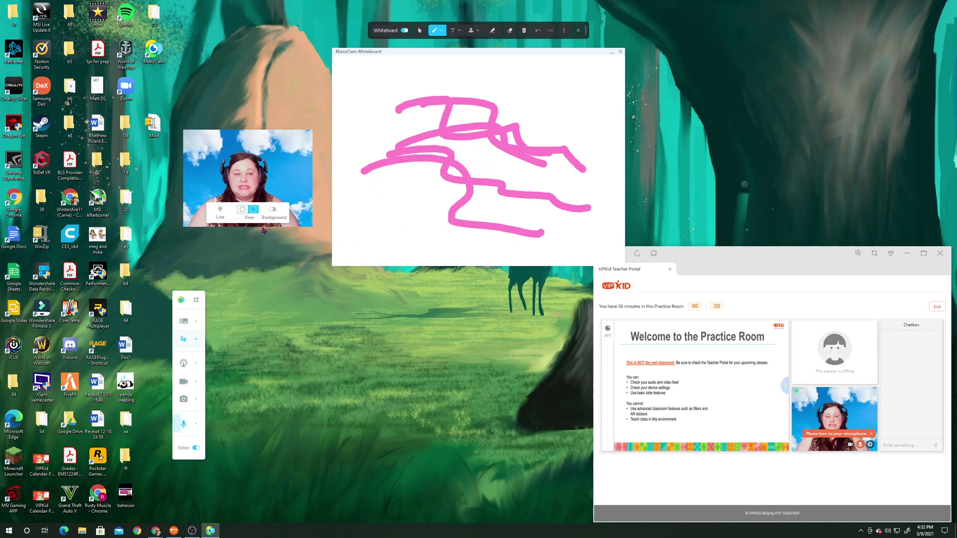
In the full studio, set empty preset 4 to a Desktop custom-area source.
{"action": "left_click", "coordinate": [196, 300]}
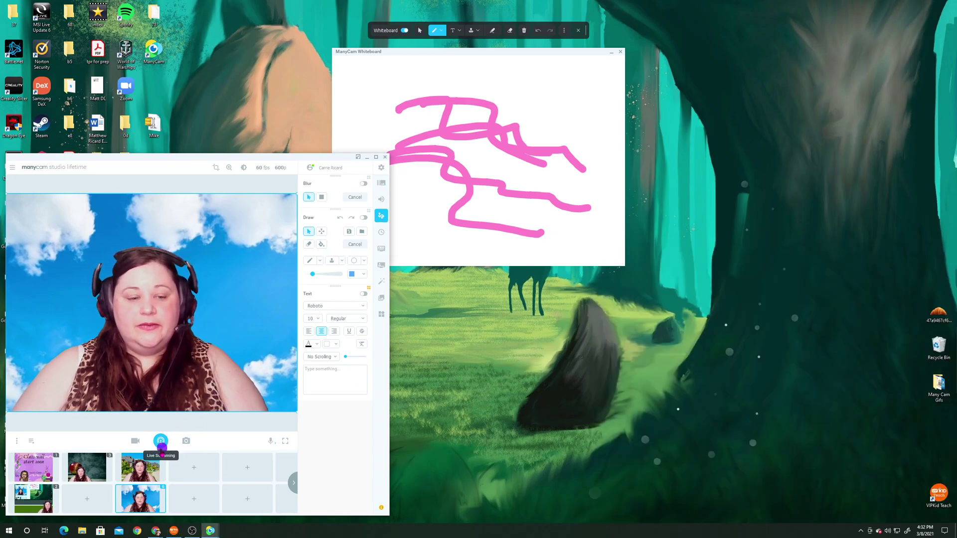
{"action": "left_click", "coordinate": [85, 499]}
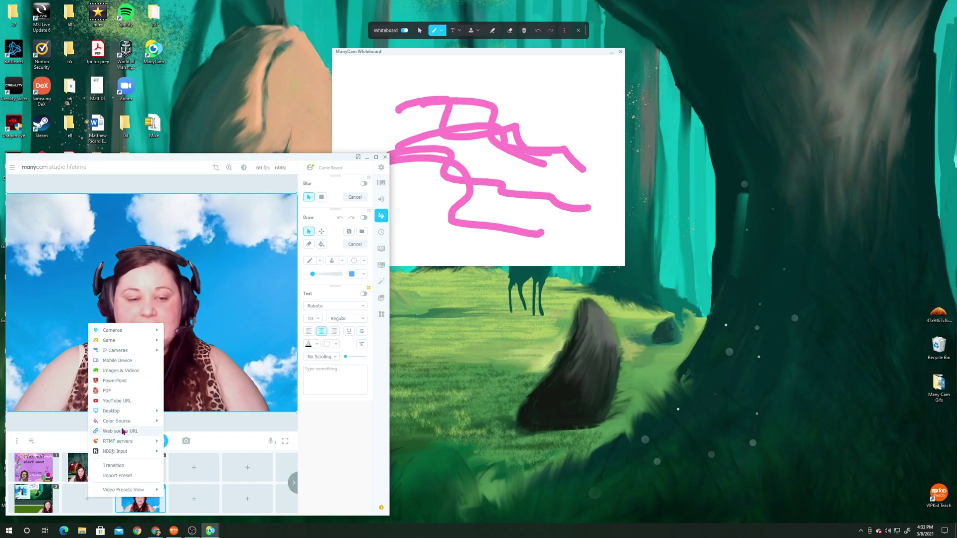
{"action": "mouse_move", "coordinate": [141, 412]}
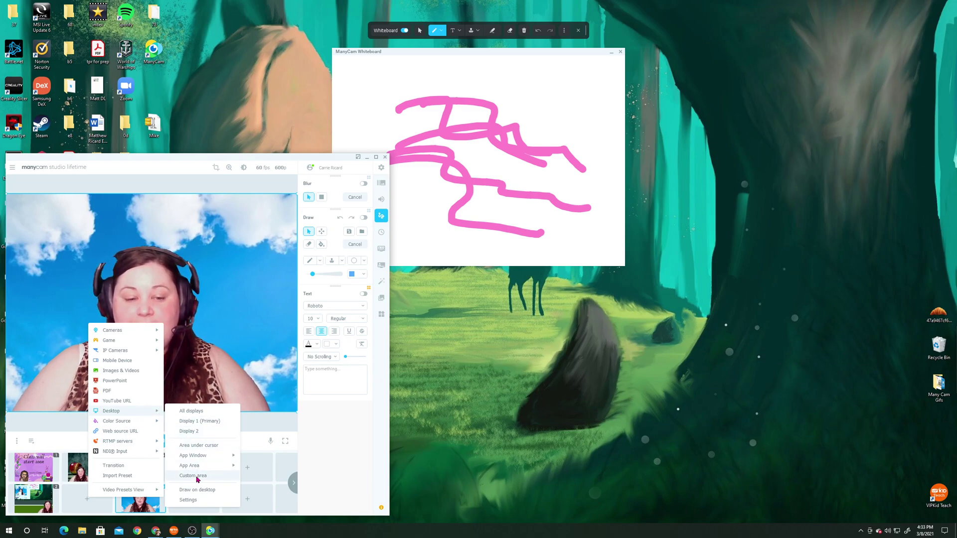
{"action": "left_click", "coordinate": [199, 421]}
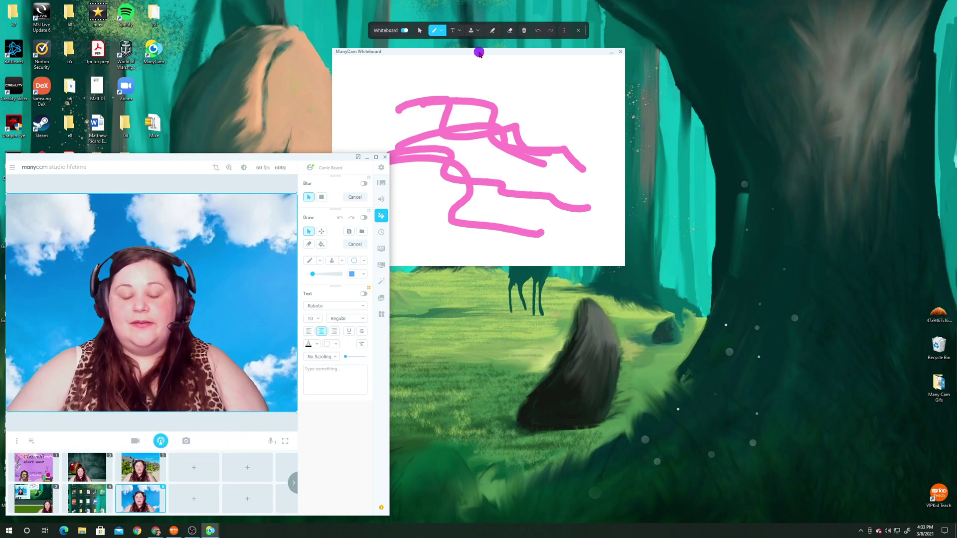
Make preset 4 live and fit the 800 x 600 capture area over the whiteboard.
{"action": "left_click_drag", "start_coordinate": [482, 59], "coordinate": [647, 50]}
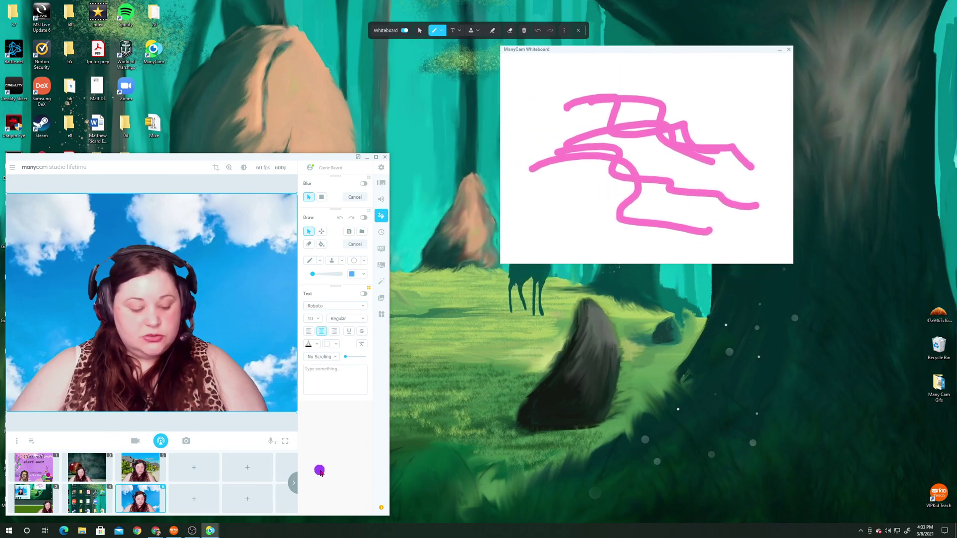
{"action": "left_click", "coordinate": [97, 489]}
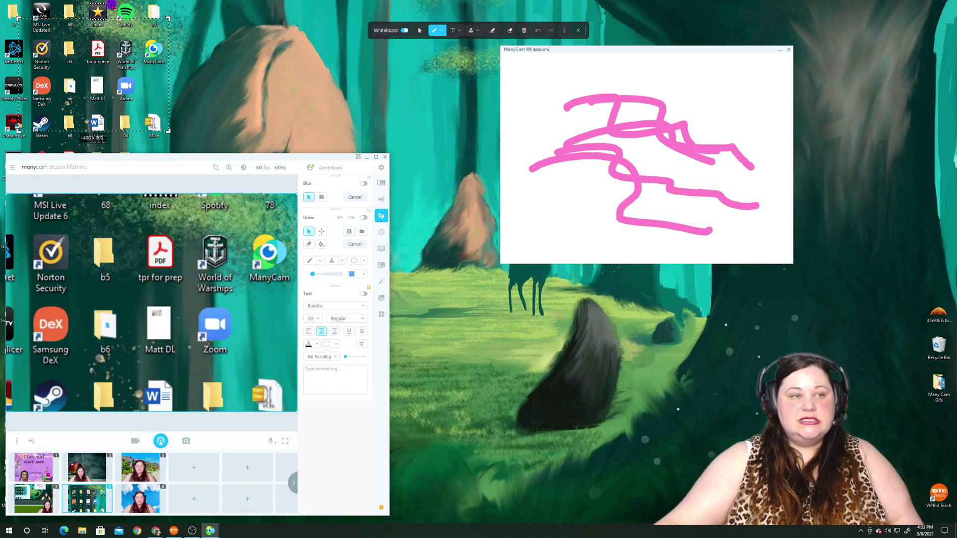
{"action": "left_click_drag", "start_coordinate": [113, 19], "coordinate": [596, 45]}
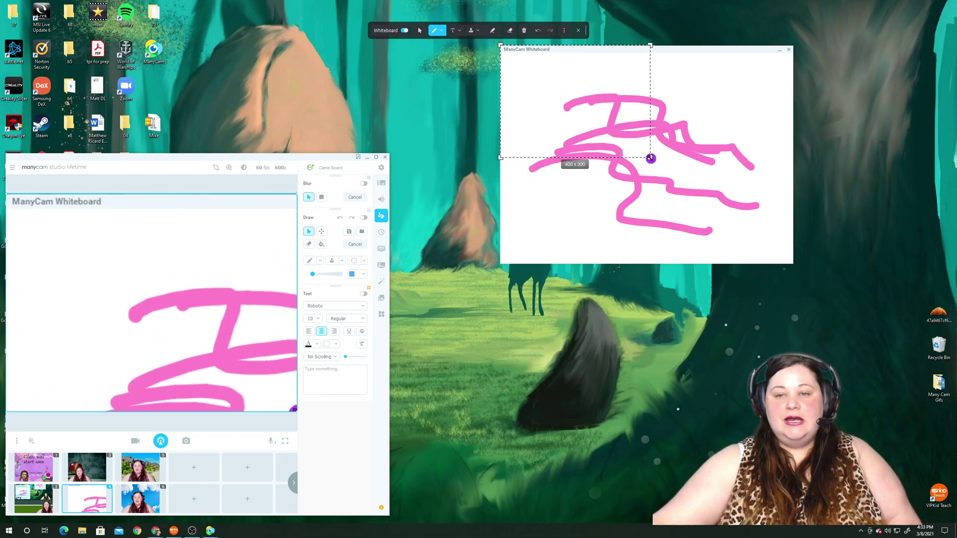
{"action": "left_click_drag", "start_coordinate": [651, 158], "coordinate": [794, 266]}
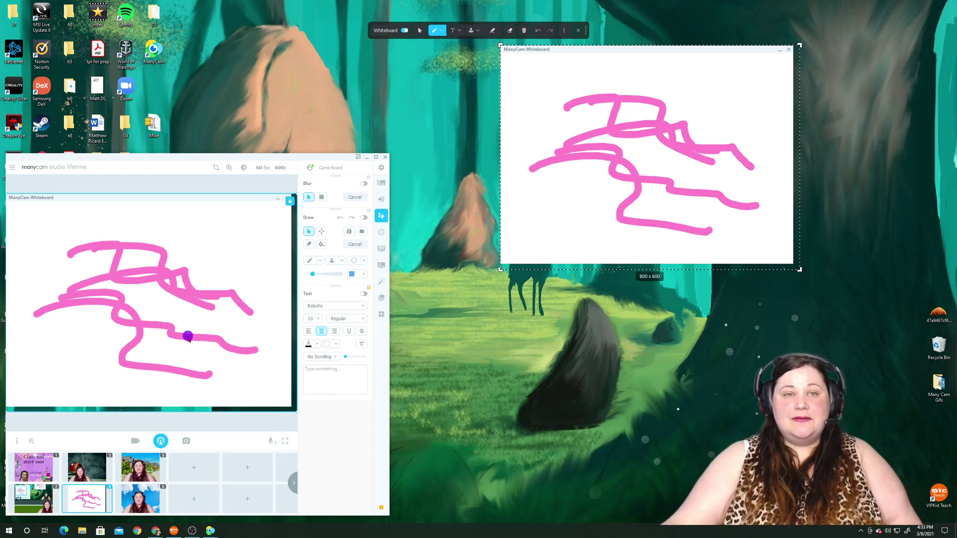
Add the HD Pro Webcam as a new layer, placed at the whiteboard's lower-left corner.
{"action": "right_click", "coordinate": [199, 303]}
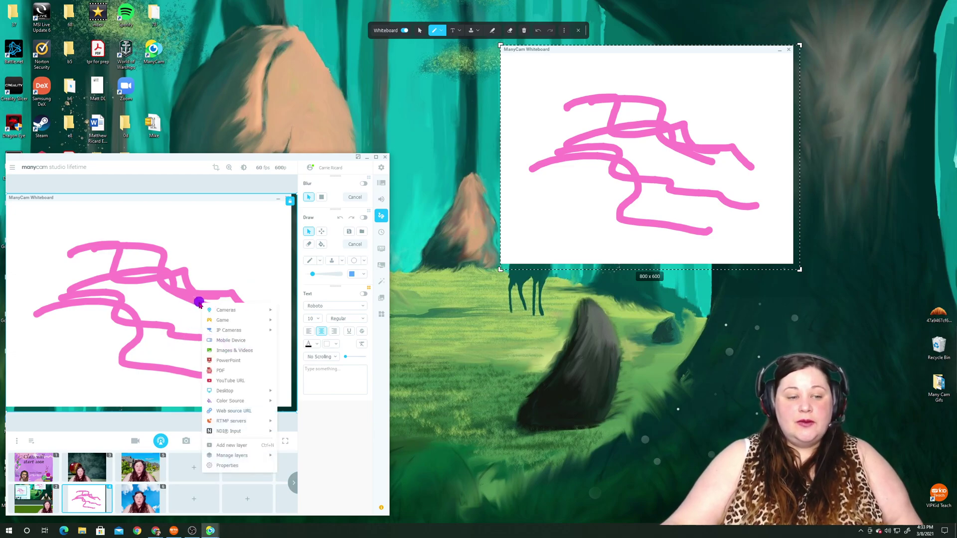
{"action": "left_click", "coordinate": [229, 445]}
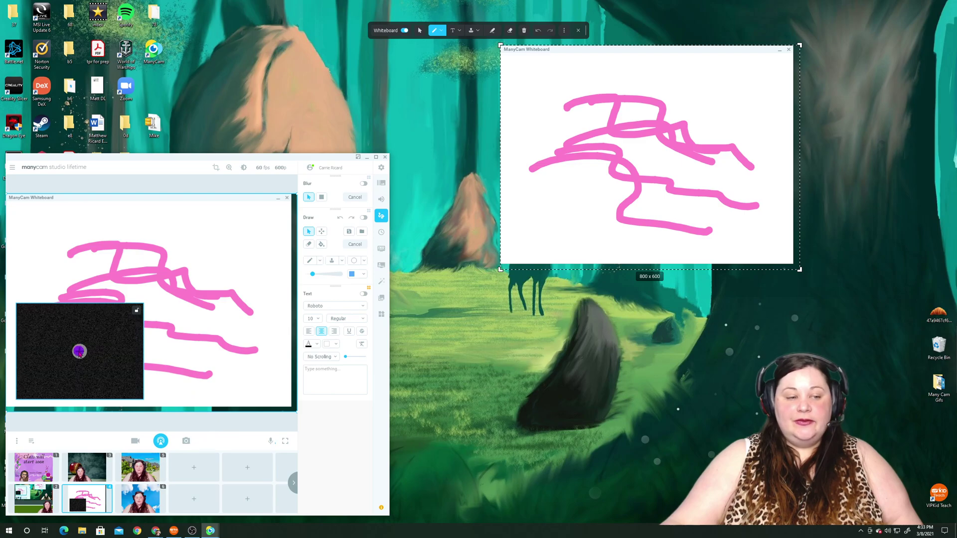
{"action": "left_click", "coordinate": [79, 351]}
{"action": "mouse_move", "coordinate": [118, 359]}
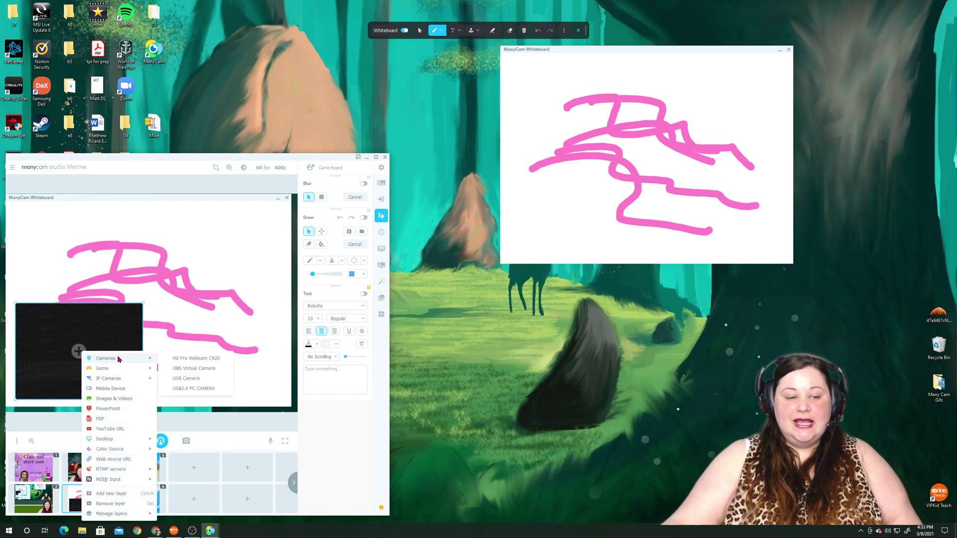
{"action": "left_click", "coordinate": [197, 388]}
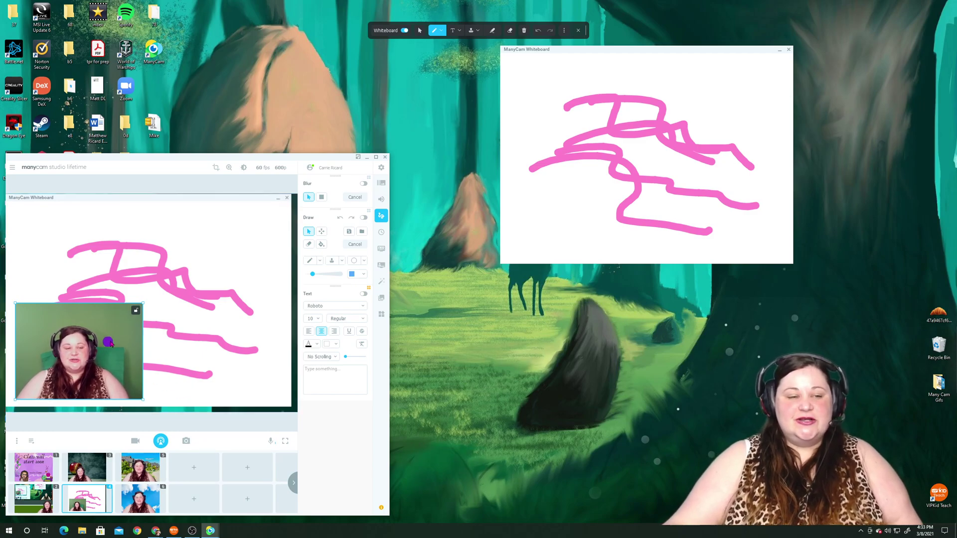
{"action": "left_click_drag", "start_coordinate": [118, 334], "coordinate": [112, 344]}
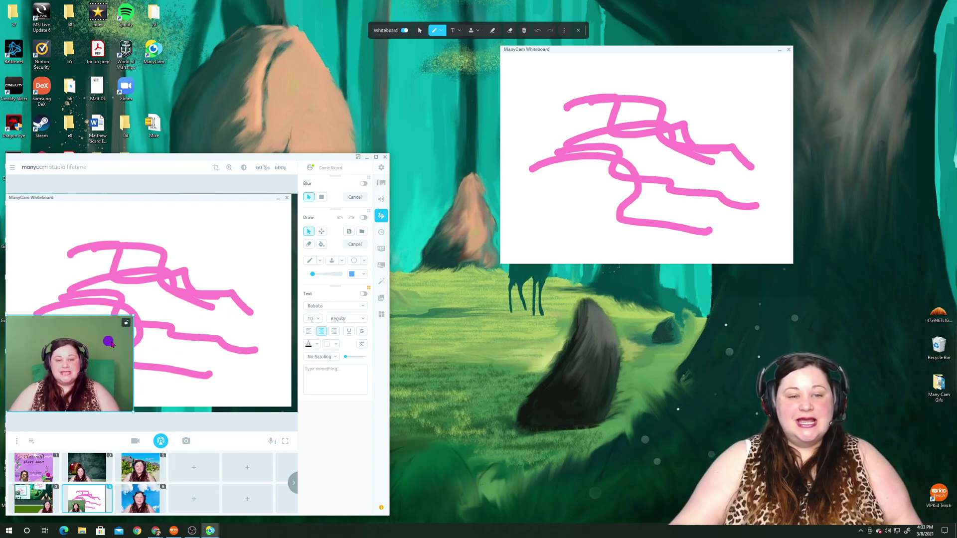
Turn on the webcam's virtual background in Chroma Key mode with a transparent replacement.
{"action": "left_click", "coordinate": [382, 251]}
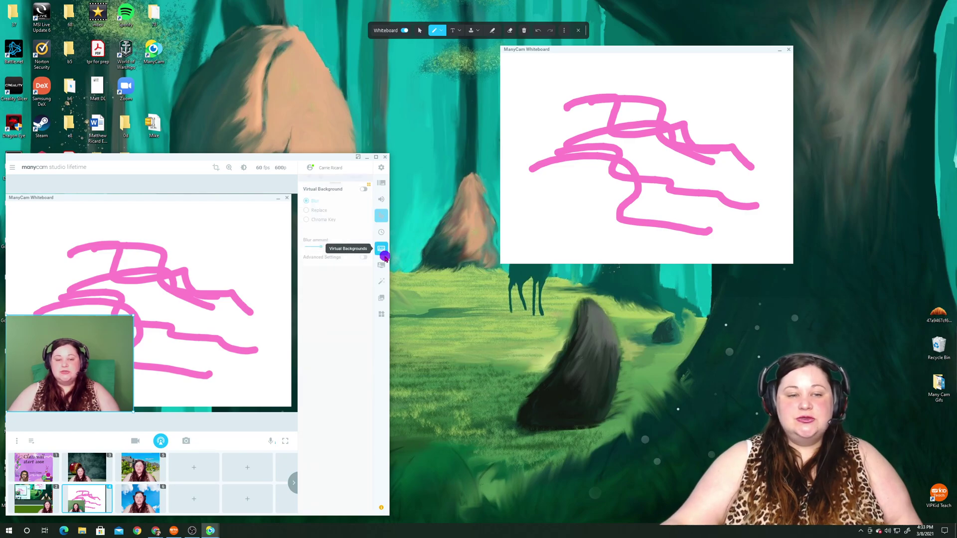
{"action": "left_click", "coordinate": [364, 183]}
{"action": "left_click", "coordinate": [307, 212]}
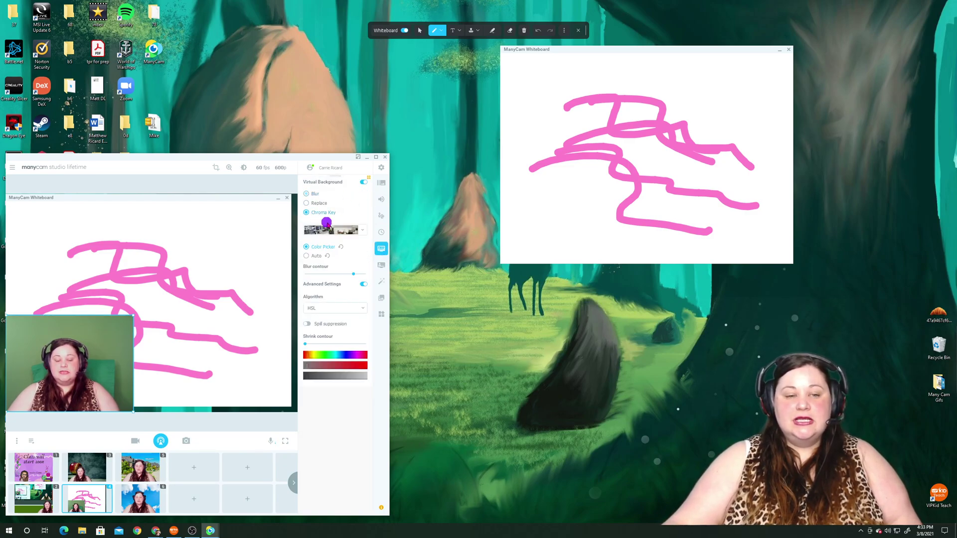
{"action": "left_click", "coordinate": [368, 228]}
{"action": "left_click", "coordinate": [359, 247]}
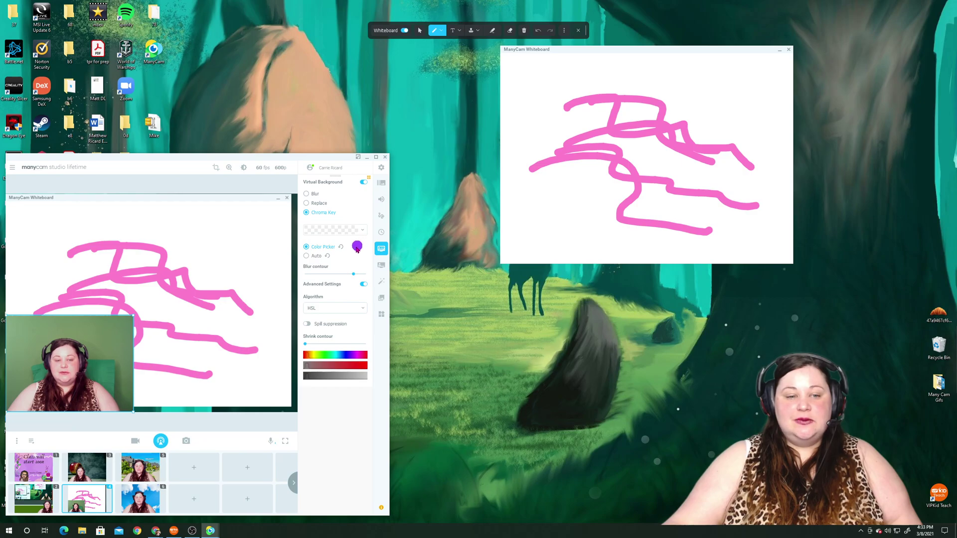
Set maximum blur contour, YUV algorithm and zero smoothness, then key out the green wall.
{"action": "left_click_drag", "start_coordinate": [355, 278], "coordinate": [365, 274]}
{"action": "left_click", "coordinate": [348, 308]}
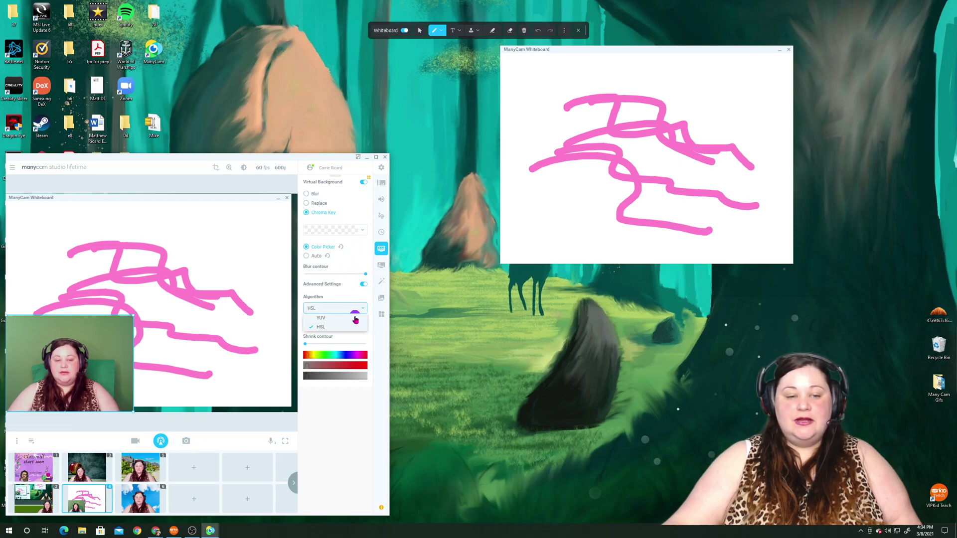
{"action": "left_click", "coordinate": [349, 319]}
{"action": "left_click", "coordinate": [328, 350]}
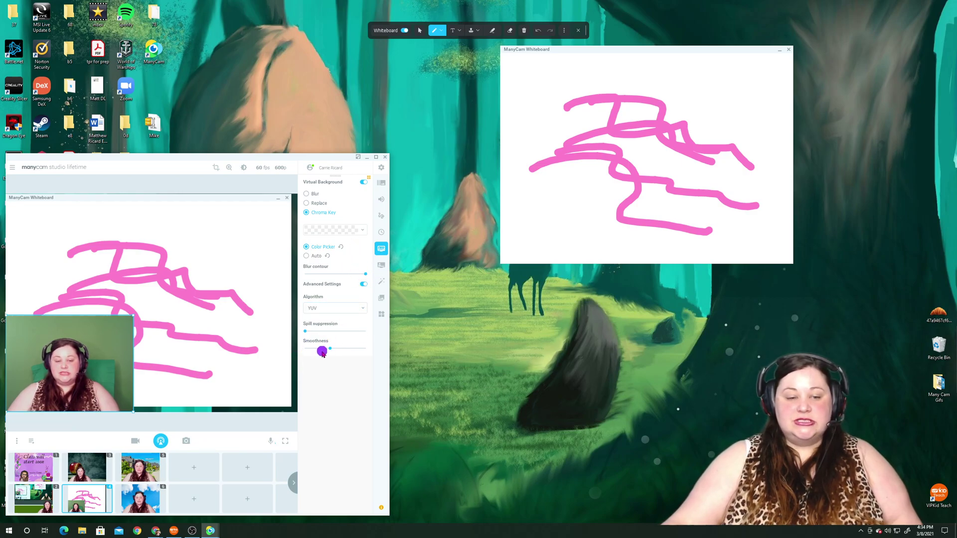
{"action": "left_click_drag", "start_coordinate": [327, 348], "coordinate": [303, 348]}
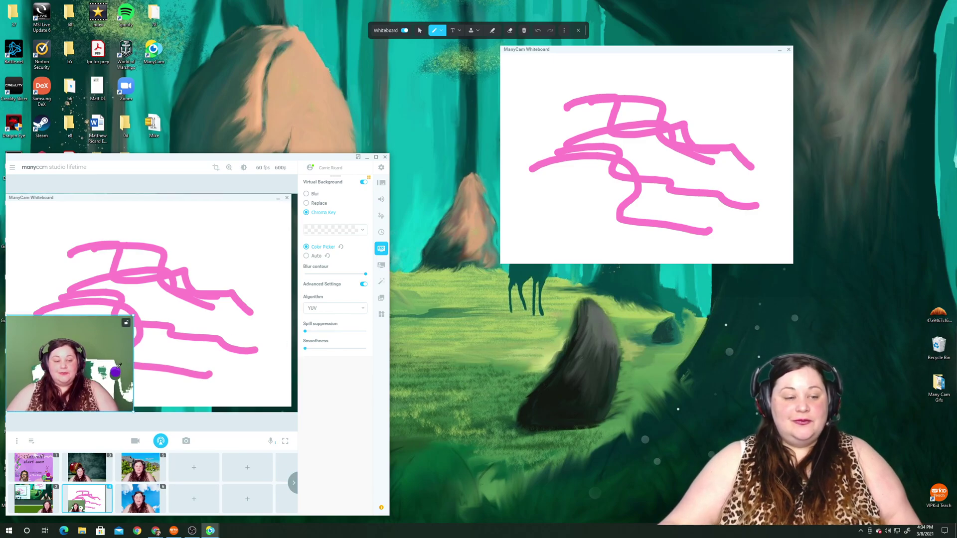
{"action": "left_click", "coordinate": [105, 332]}
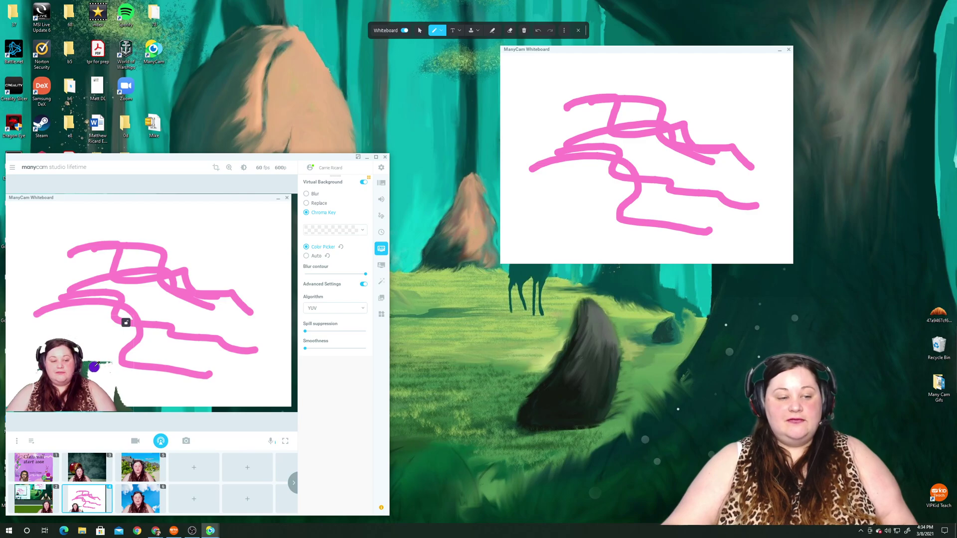
{"action": "left_click", "coordinate": [111, 380]}
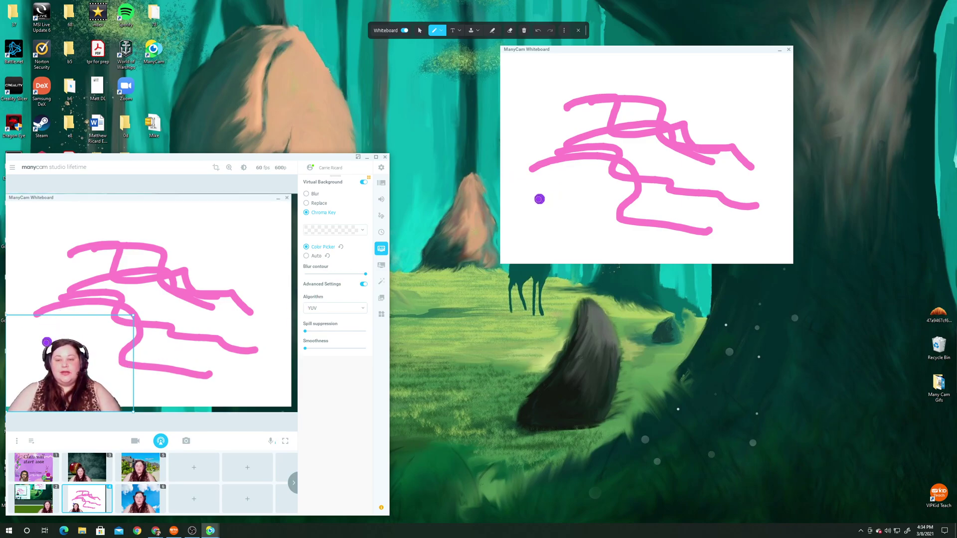
Add two more pink strokes and select the whiteboard layer in the preview.
{"action": "mouse_move", "coordinate": [539, 199]}
{"action": "left_mouse_down"}
{"action": "mouse_move", "coordinate": [576, 170]}
{"action": "mouse_move", "coordinate": [639, 209]}
{"action": "left_mouse_up"}
{"action": "mouse_move", "coordinate": [532, 103]}
{"action": "left_mouse_down"}
{"action": "mouse_move", "coordinate": [603, 128]}
{"action": "mouse_move", "coordinate": [604, 106]}
{"action": "mouse_move", "coordinate": [710, 137]}
{"action": "left_mouse_up"}
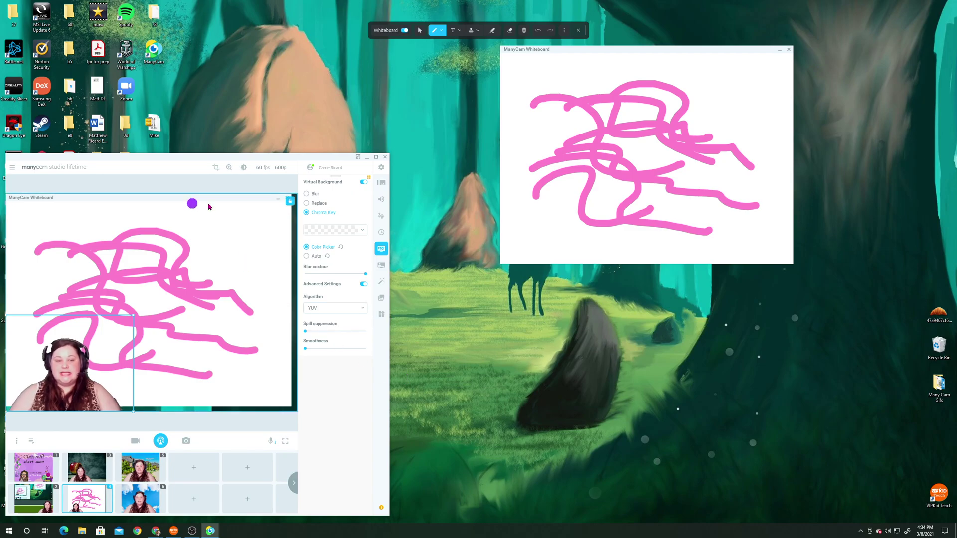
{"action": "left_click", "coordinate": [263, 240]}
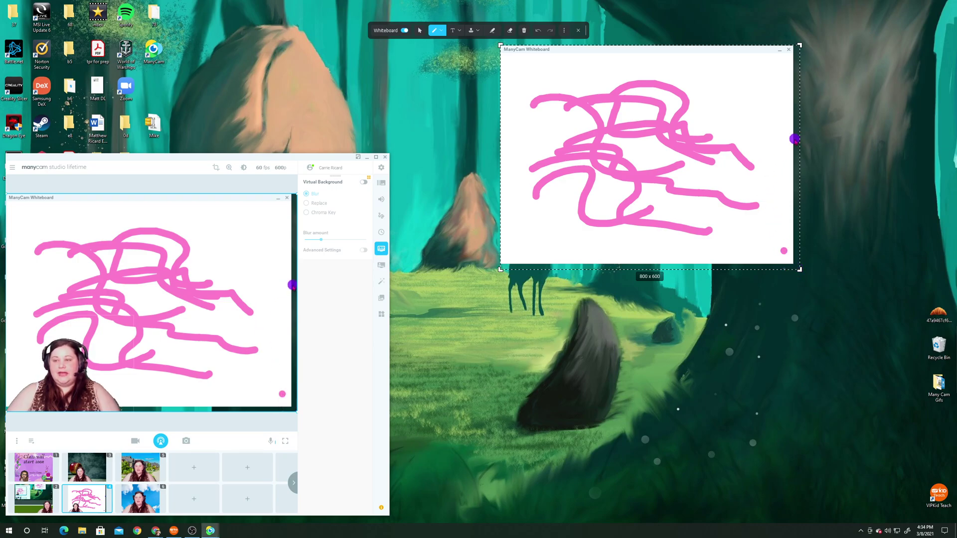
Stretch the whiteboard window to the 800x600 frame and reopen the VIPKid Teacher Portal.
{"action": "left_click_drag", "start_coordinate": [792, 139], "coordinate": [799, 140]}
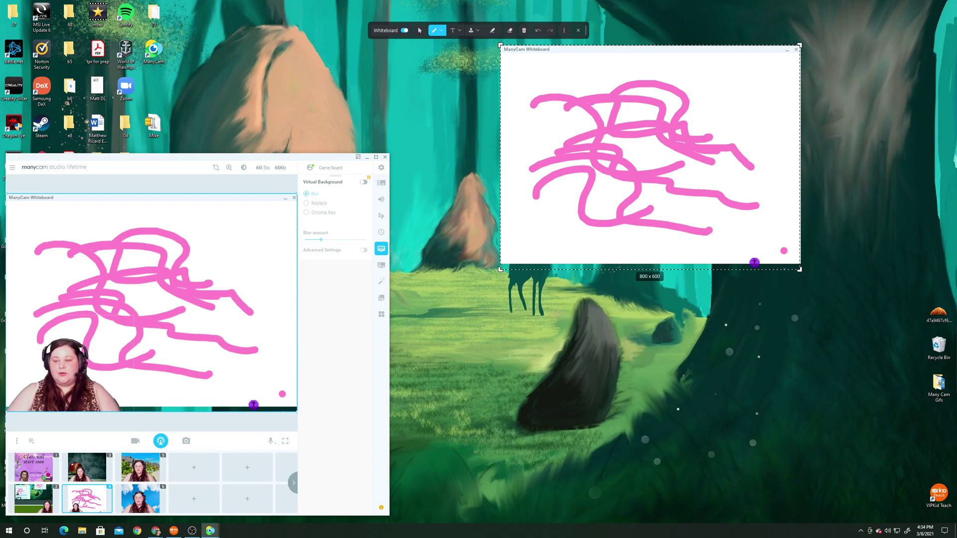
{"action": "left_click_drag", "start_coordinate": [754, 263], "coordinate": [753, 269]}
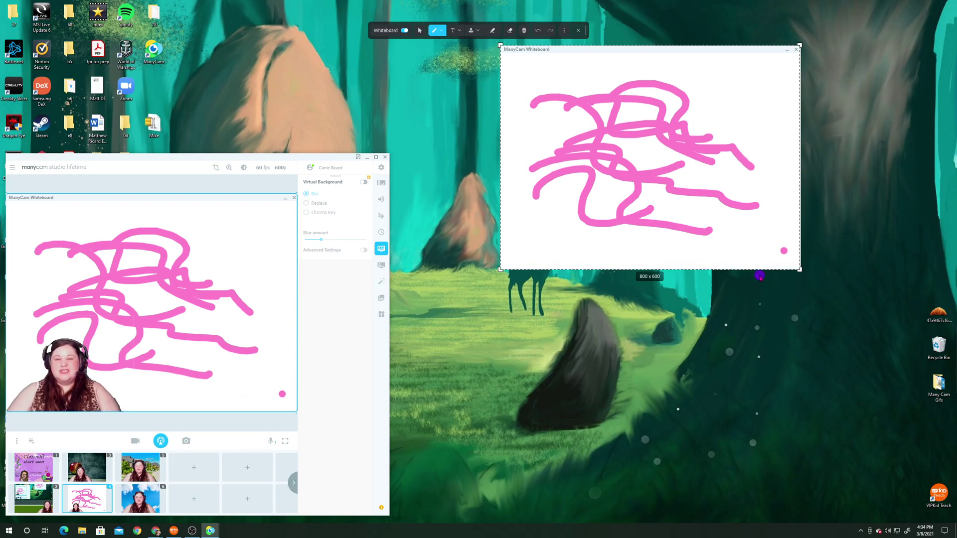
{"action": "double_click", "coordinate": [936, 494]}
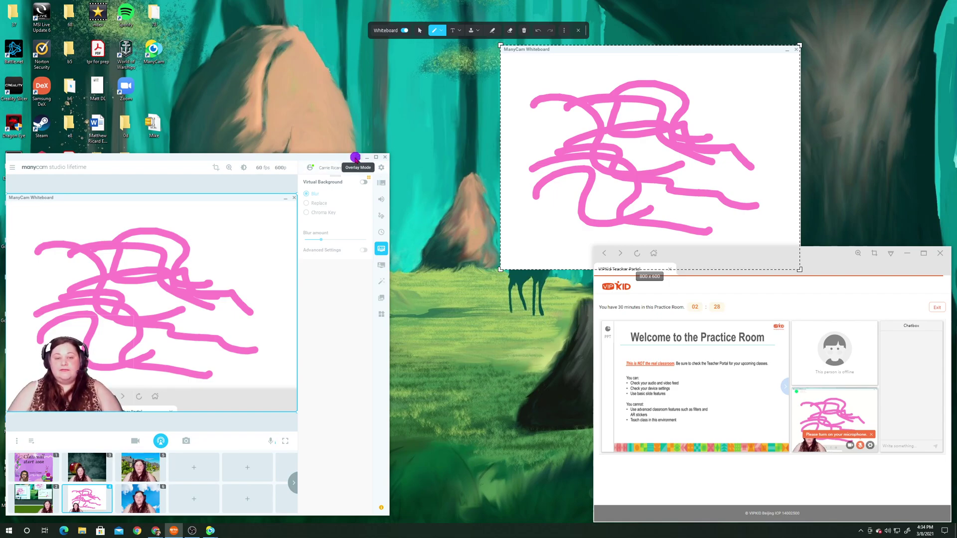
In overlay mode, move the control bar to the top and the whiteboard to the lower left.
{"action": "left_click", "coordinate": [356, 158]}
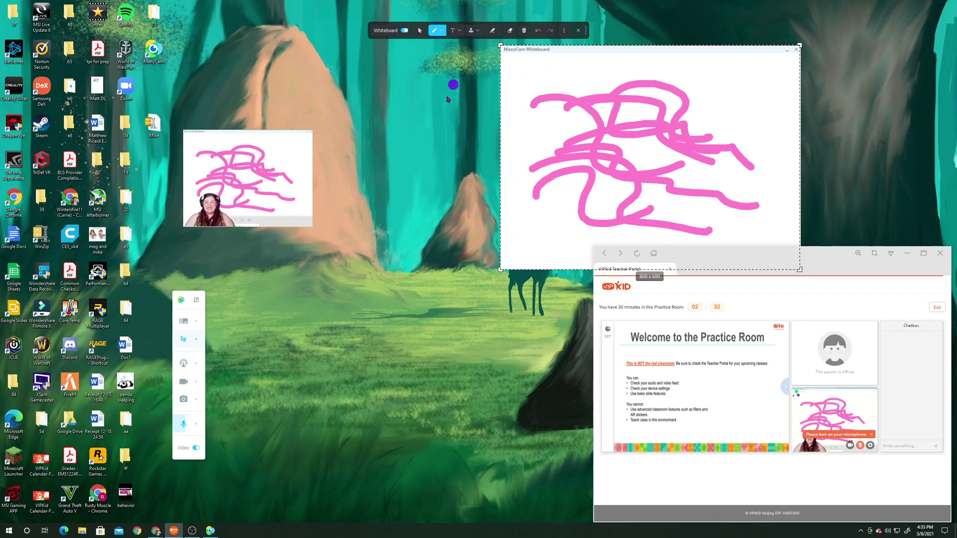
{"action": "left_click_drag", "start_coordinate": [177, 304], "coordinate": [335, 68]}
{"action": "left_click_drag", "start_coordinate": [607, 53], "coordinate": [134, 305]}
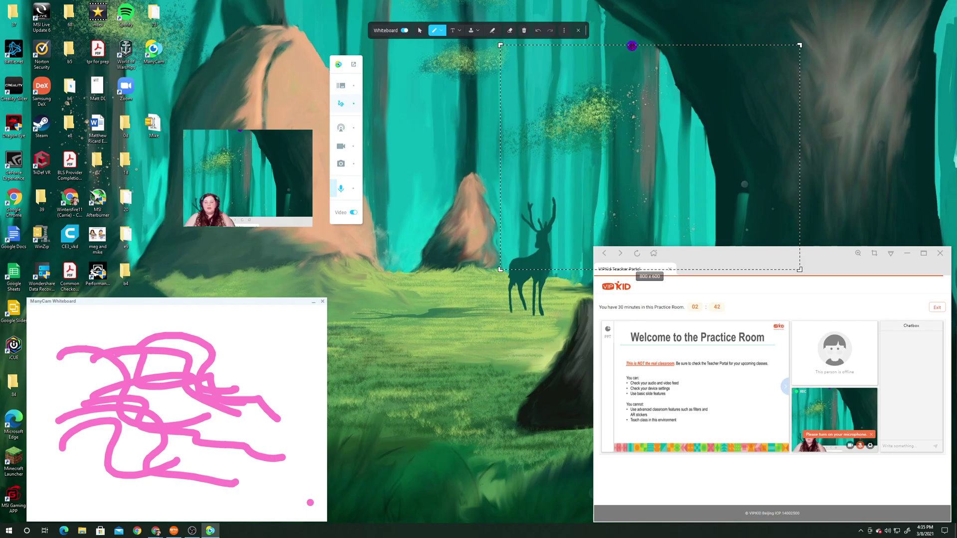
Frame the whiteboard with the 800x600 capture area, then switch output to blue-sky preset 6.
{"action": "left_click_drag", "start_coordinate": [633, 45], "coordinate": [212, 299]}
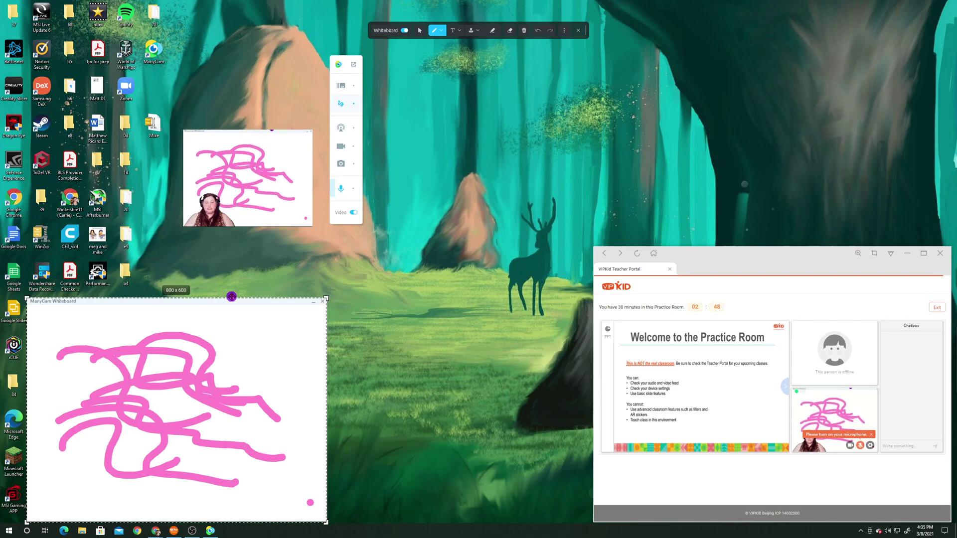
{"action": "left_click", "coordinate": [353, 65]}
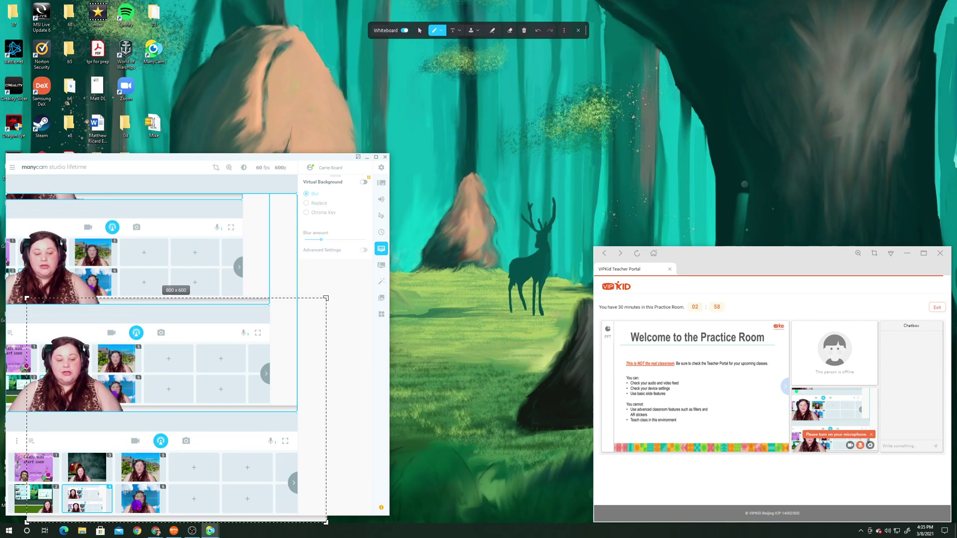
{"action": "left_click", "coordinate": [138, 499]}
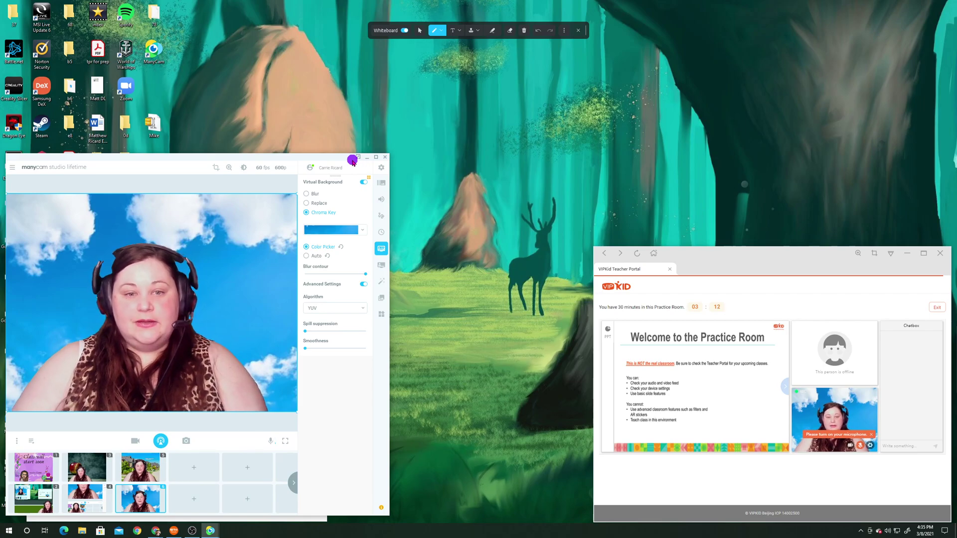
Move the overlay's mini live preview to the lower centre, then re-enter overlay mode from the studio.
{"action": "left_click", "coordinate": [357, 155]}
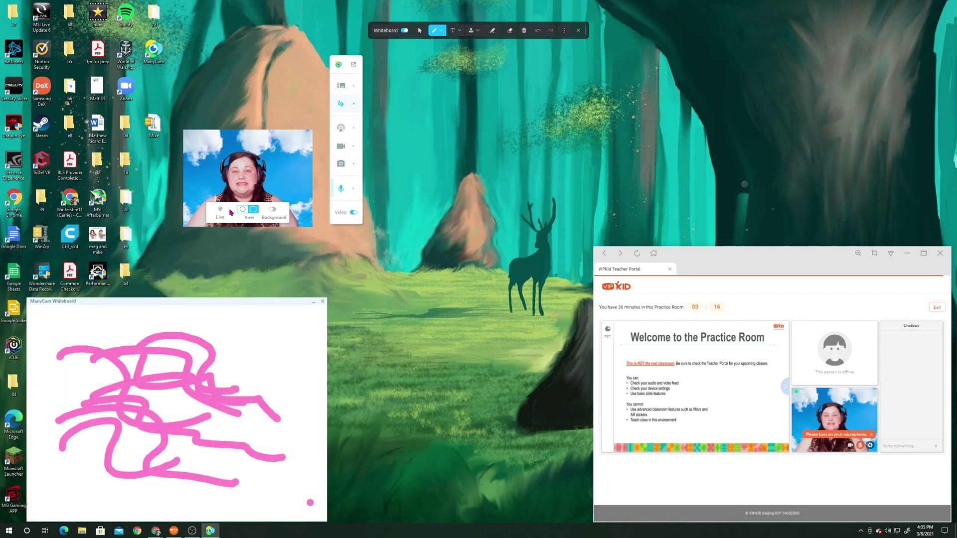
{"action": "mouse_move", "coordinate": [259, 158]}
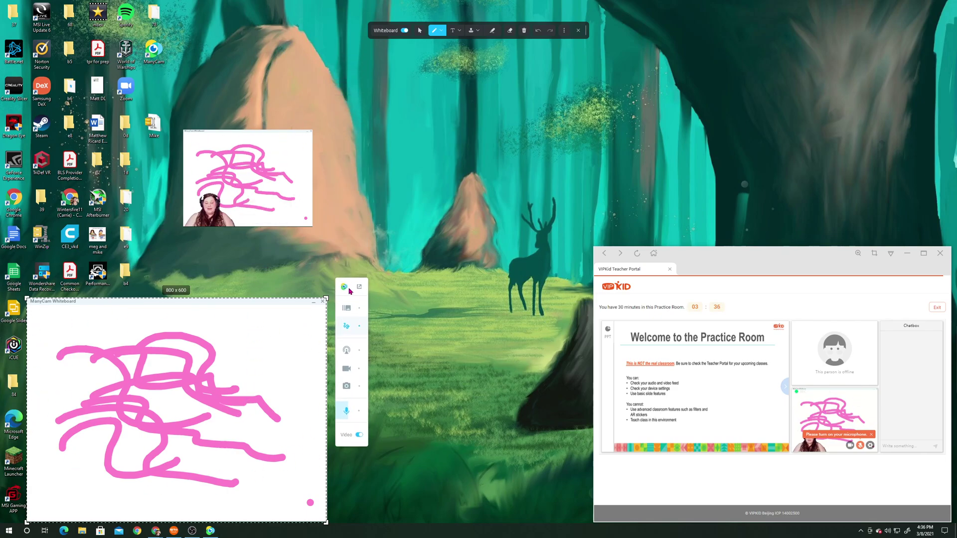
{"action": "left_click_drag", "start_coordinate": [261, 134], "coordinate": [475, 333]}
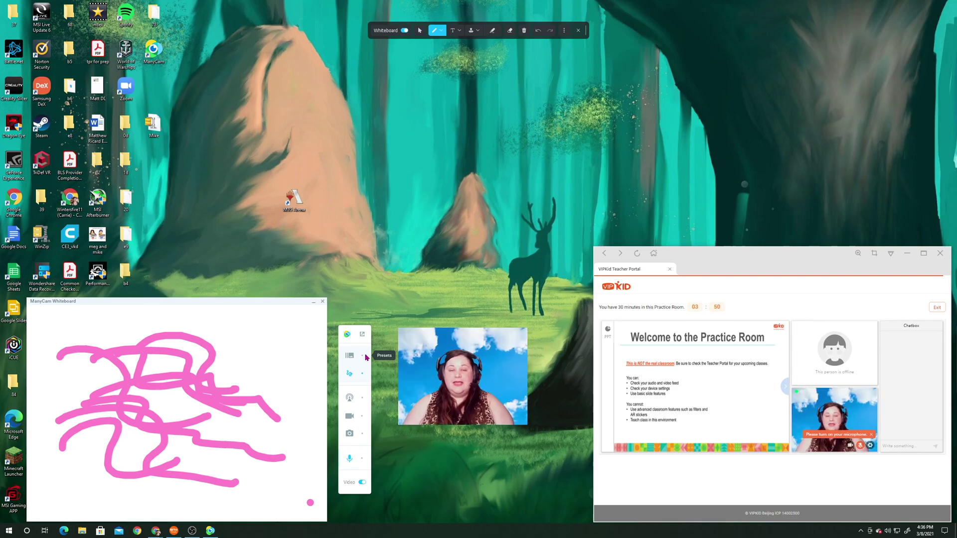
{"action": "mouse_move", "coordinate": [432, 338]}
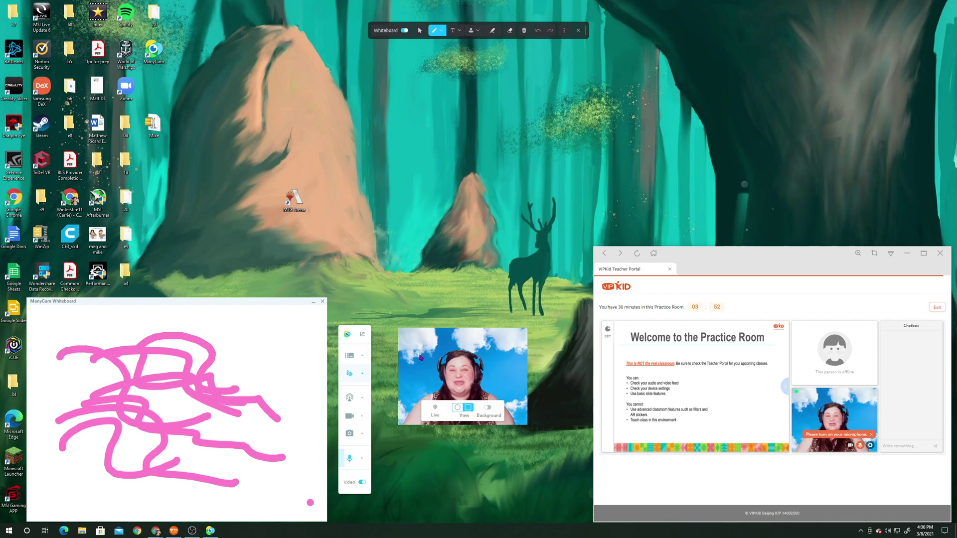
{"action": "left_click", "coordinate": [363, 334]}
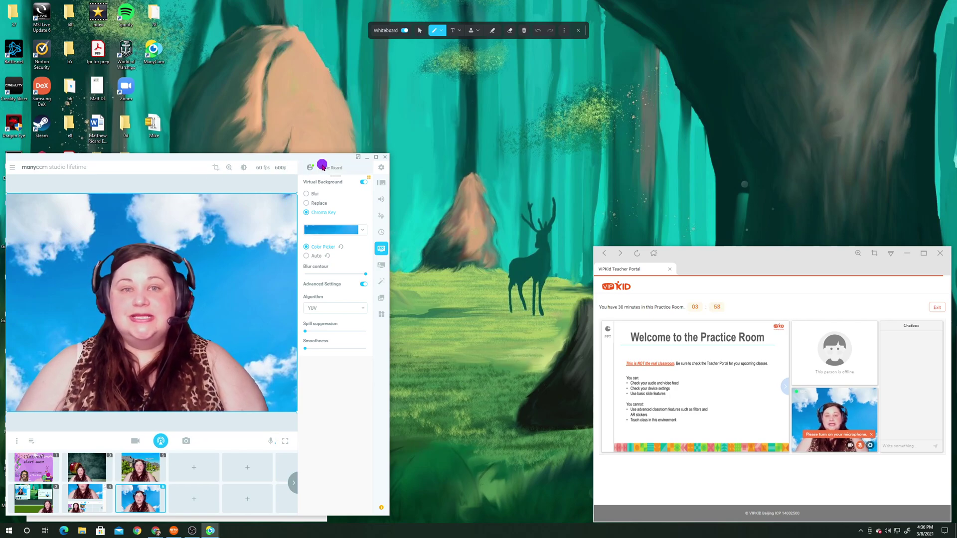
{"action": "left_click", "coordinate": [358, 157]}
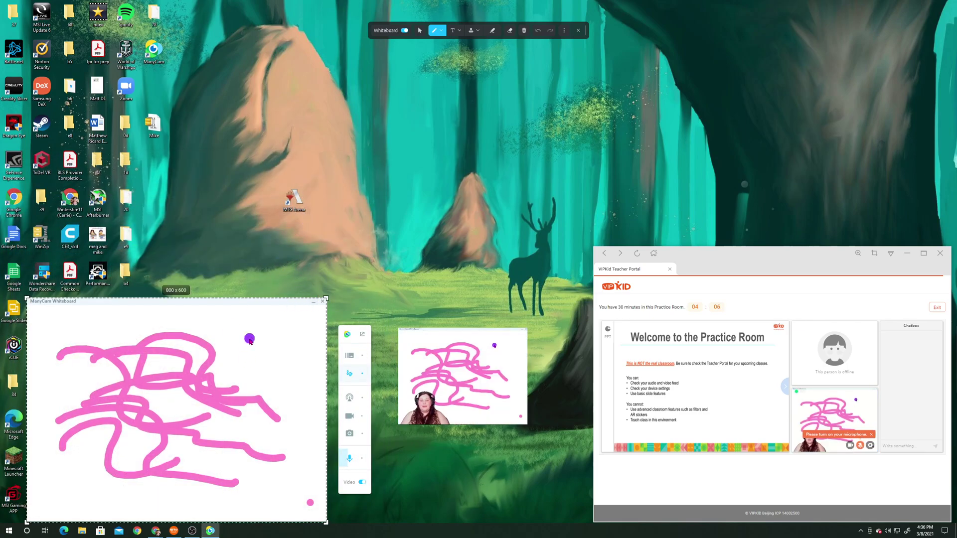
Clear every pink stroke from the whiteboard and expand back to the full studio.
{"action": "left_click", "coordinate": [420, 30]}
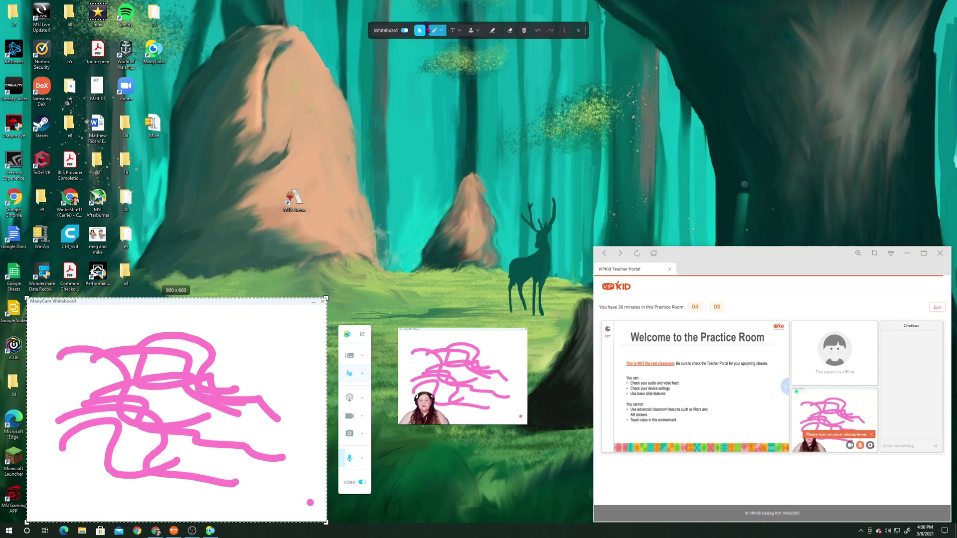
{"action": "left_click", "coordinate": [523, 31]}
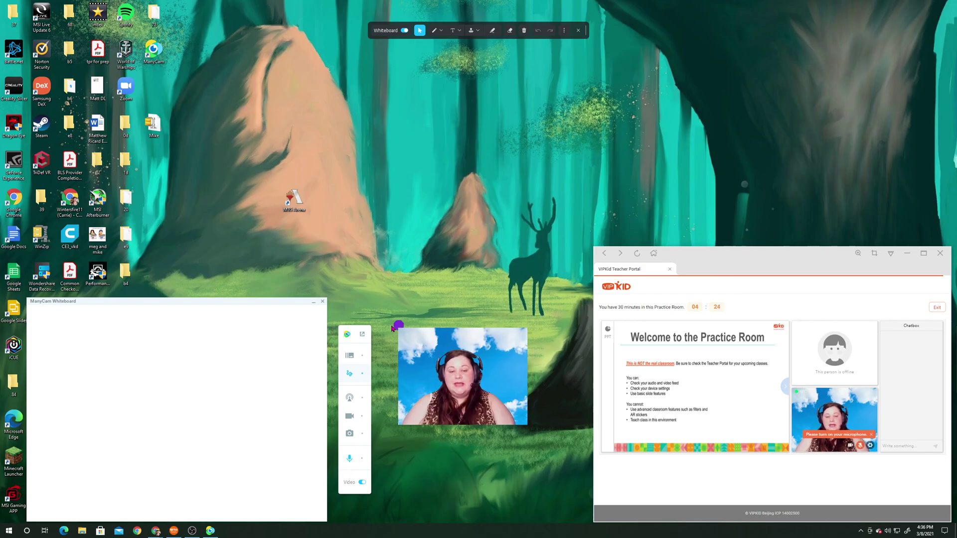
{"action": "left_click", "coordinate": [362, 335]}
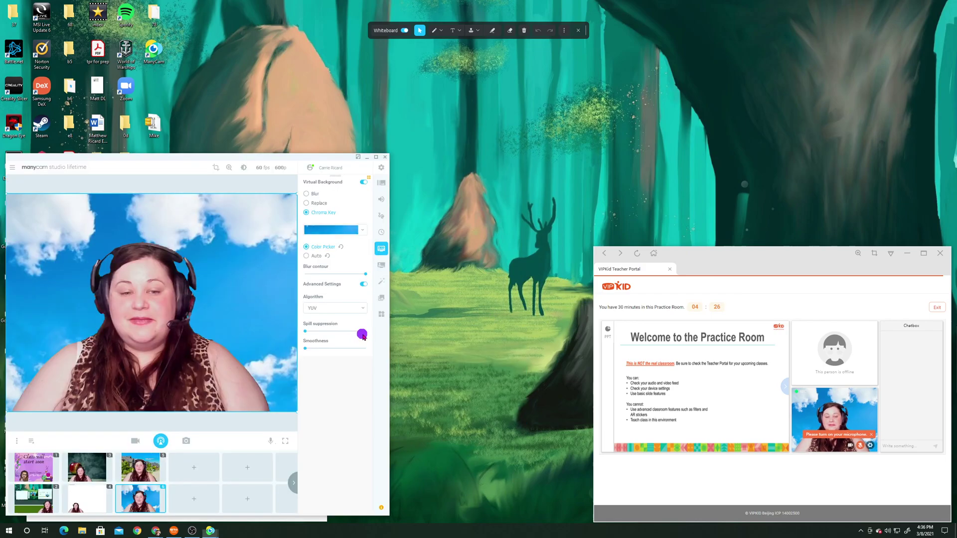